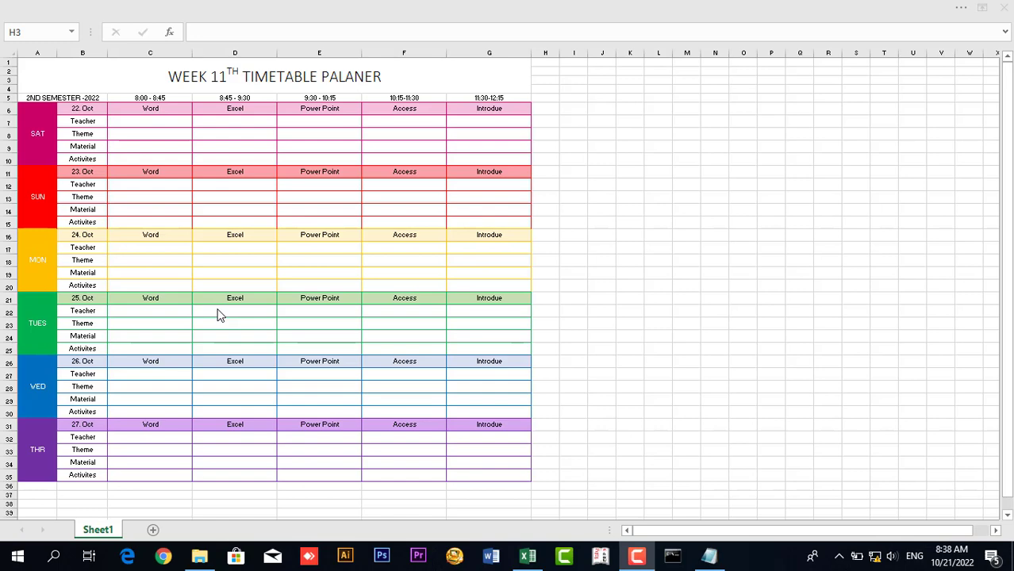
Step: In the Book2 workbook, merge and center the timetable title across A1:G4 and middle-align it vertically
{"action": "key", "text": "alt+Tab"}
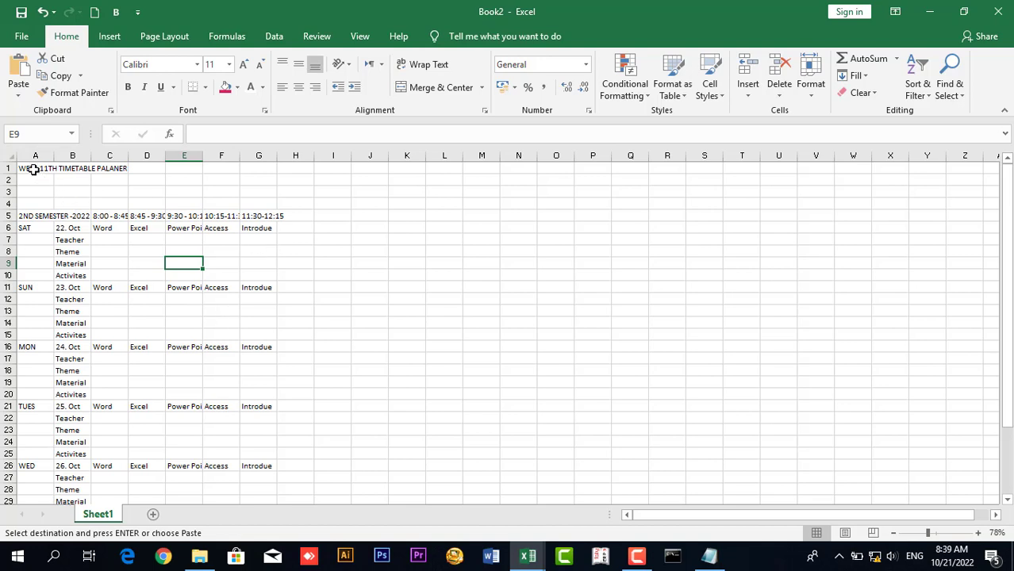
{"action": "left_click_drag", "start_coordinate": [33, 169], "coordinate": [255, 202]}
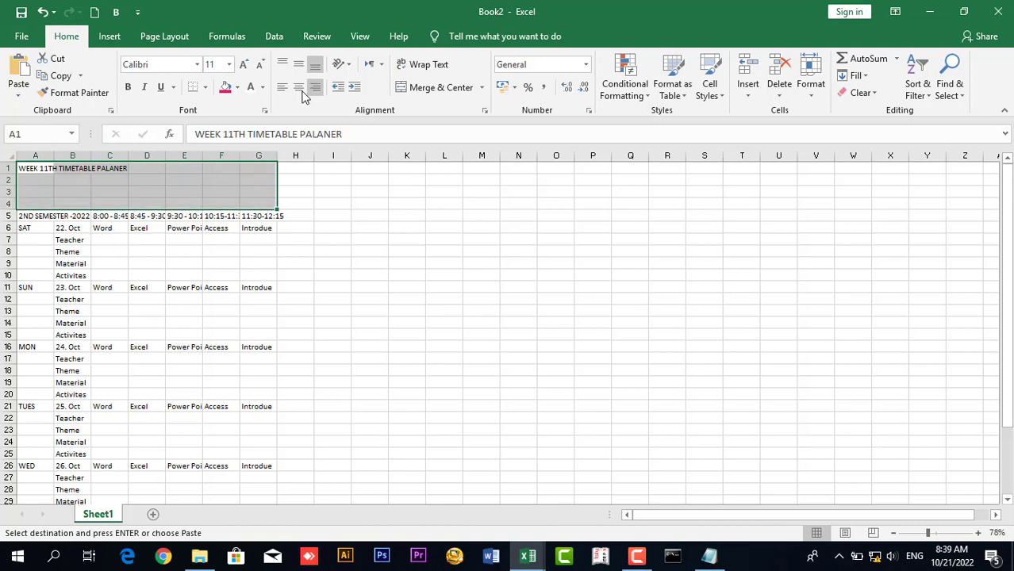
{"action": "left_click", "coordinate": [406, 92]}
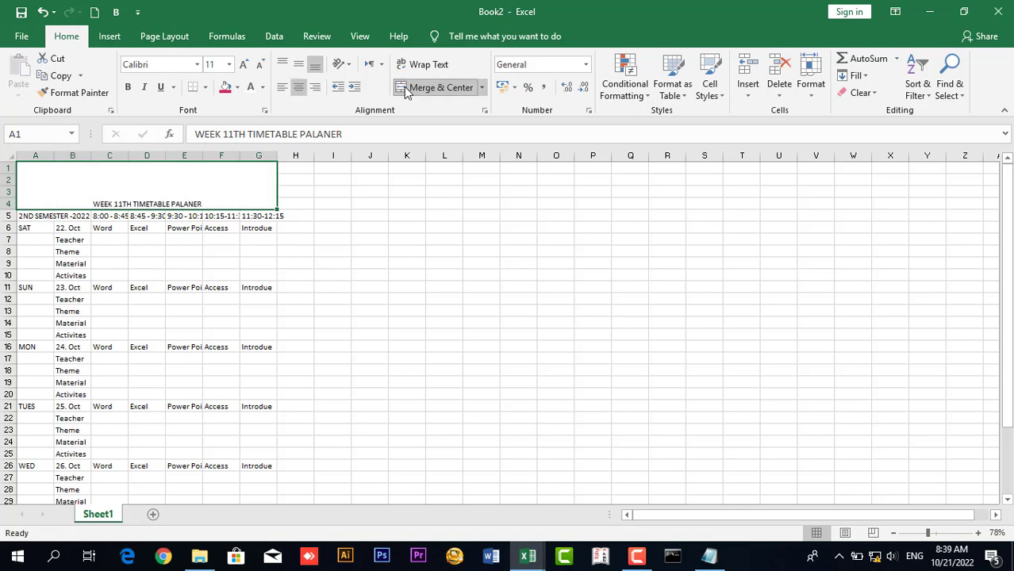
{"action": "left_click", "coordinate": [298, 65]}
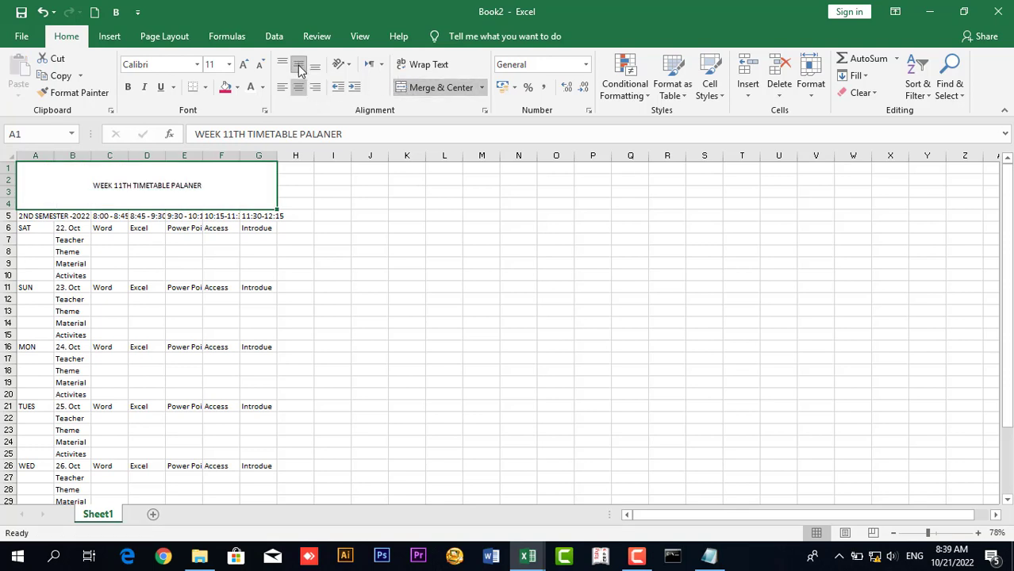
Step: Increase the font size of the merged timetable title to 18
{"action": "left_click", "coordinate": [244, 64]}
{"action": "left_click", "coordinate": [243, 64]}
{"action": "left_click", "coordinate": [243, 64]}
{"action": "left_click", "coordinate": [243, 64]}
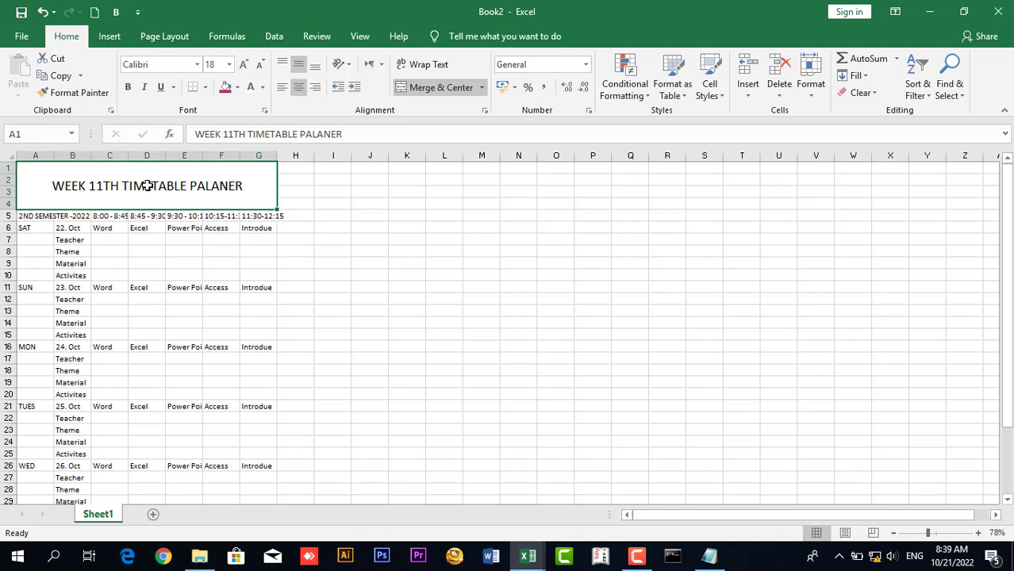
{"action": "left_click", "coordinate": [113, 238]}
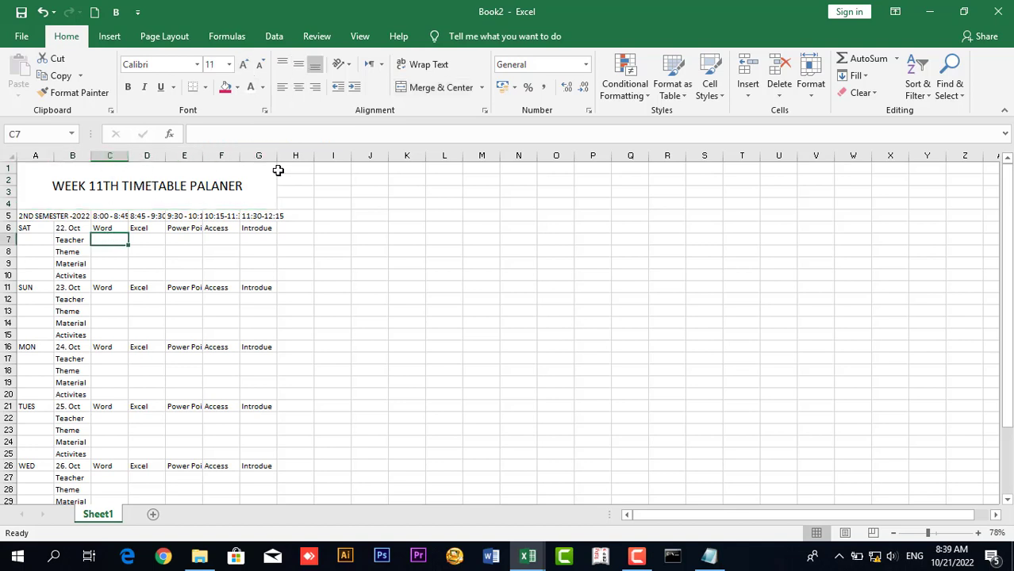
Step: Widen columns C to G equally to fit their subject and time headings, and widen columns A and B
{"action": "left_click_drag", "start_coordinate": [111, 155], "coordinate": [306, 152]}
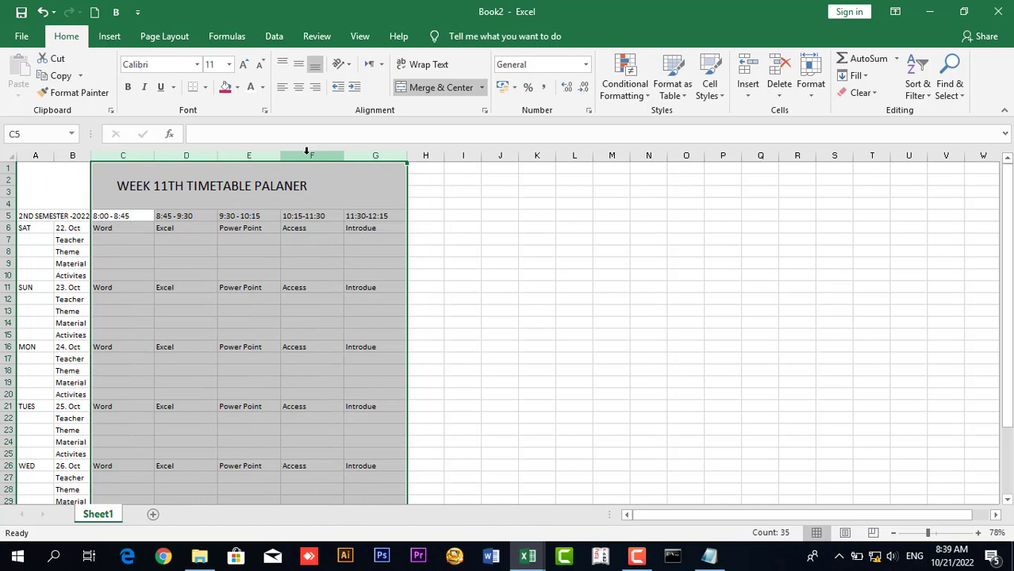
{"action": "left_click_drag", "start_coordinate": [407, 154], "coordinate": [419, 155]}
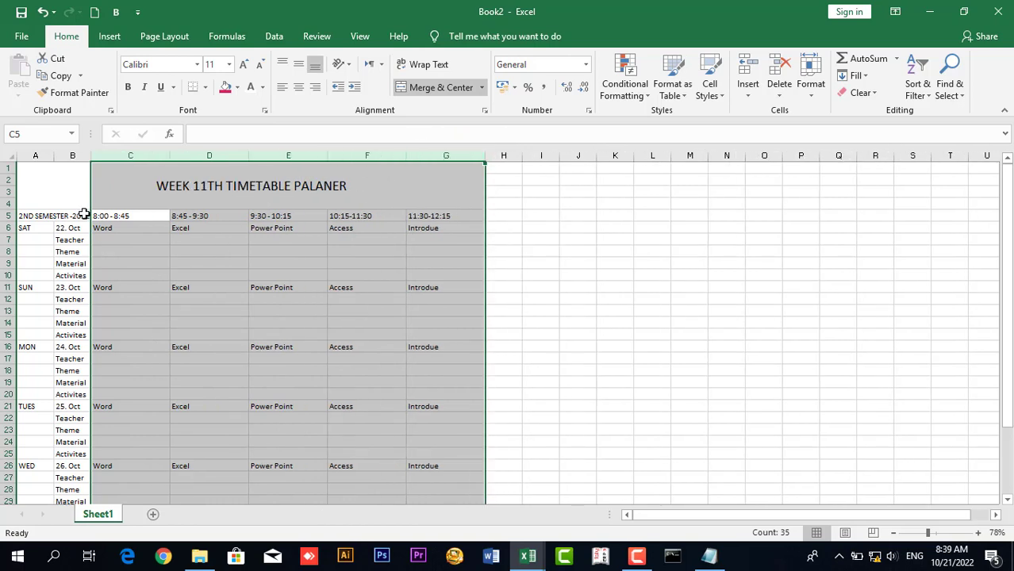
{"action": "left_click_drag", "start_coordinate": [55, 157], "coordinate": [123, 157]}
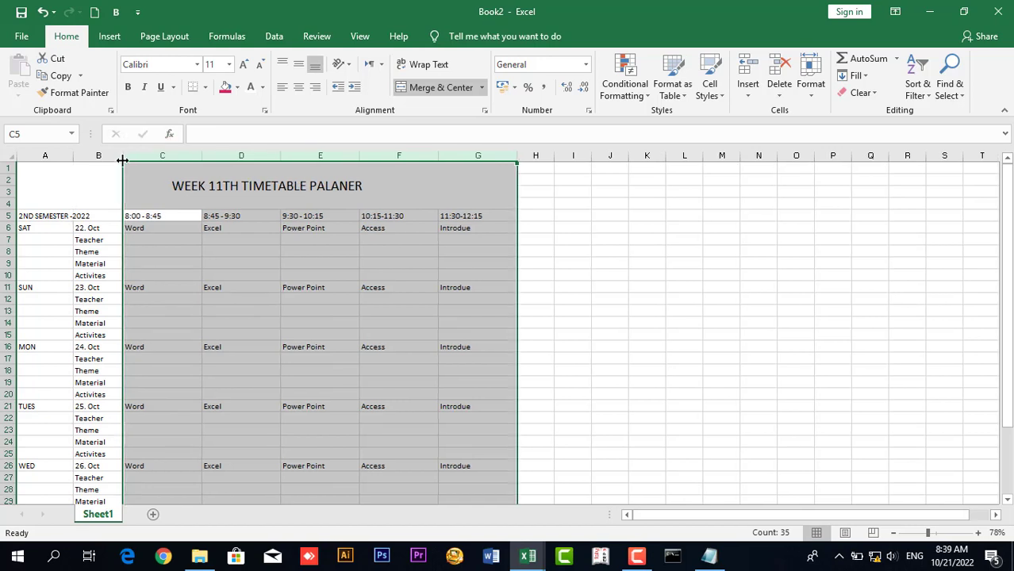
{"action": "left_click", "coordinate": [148, 261]}
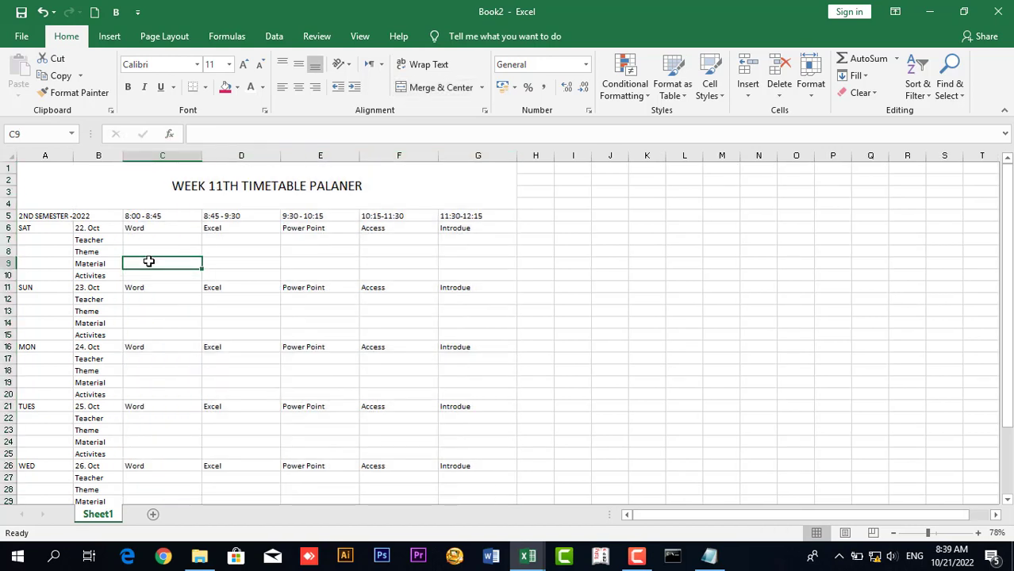
Step: Enlarge the title to font size 20 and format the "TH" after 11 as superscript
{"action": "left_click", "coordinate": [222, 195]}
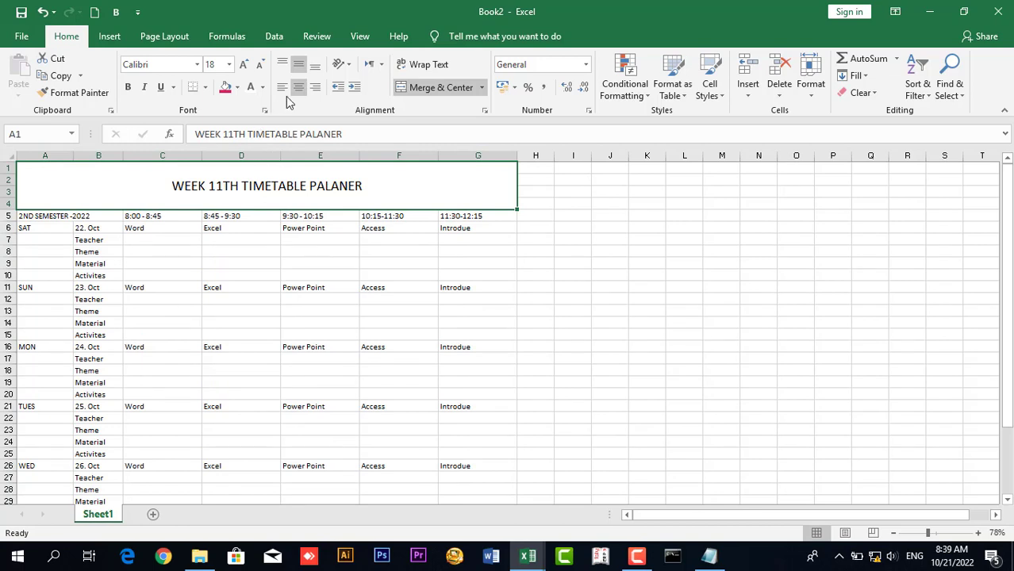
{"action": "left_click", "coordinate": [244, 64]}
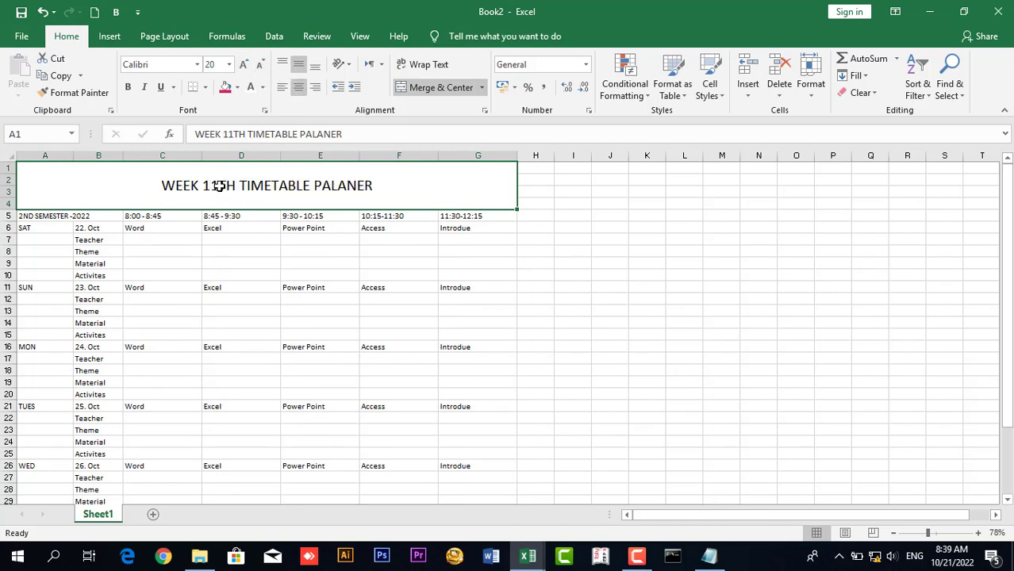
{"action": "double_click", "coordinate": [219, 185]}
{"action": "left_click_drag", "start_coordinate": [223, 186], "coordinate": [235, 189]}
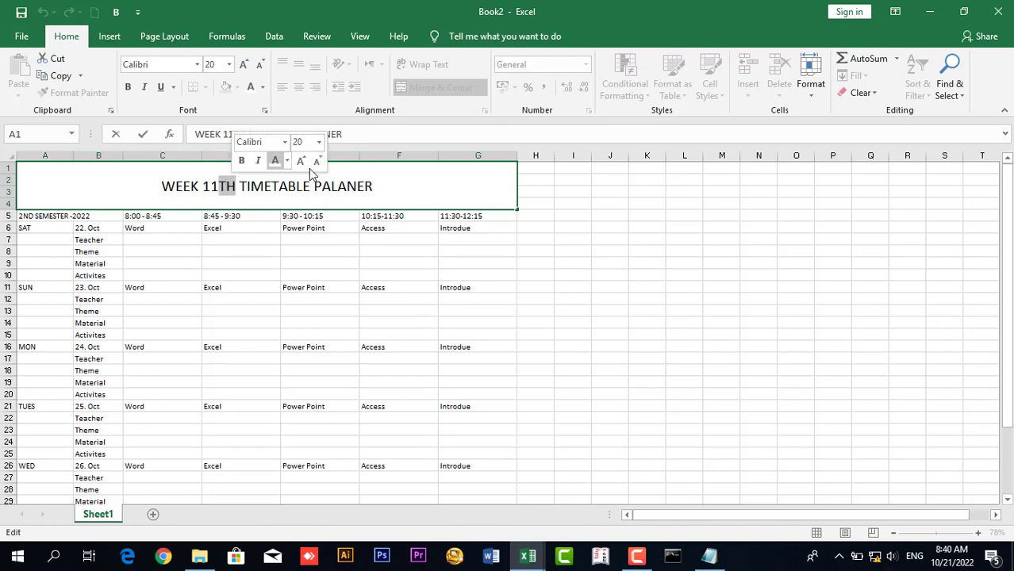
{"action": "left_click", "coordinate": [265, 112]}
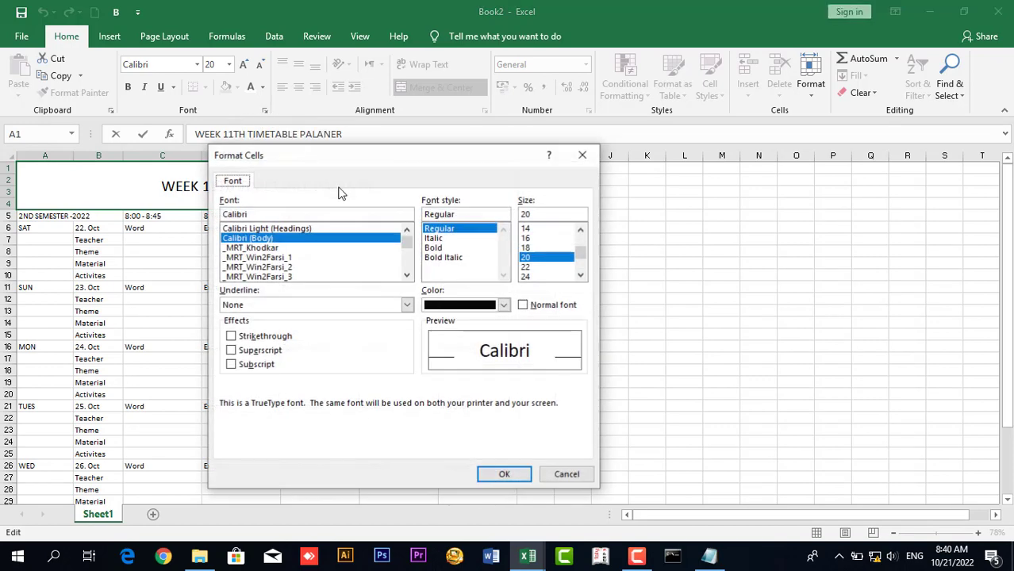
{"action": "left_click", "coordinate": [260, 351]}
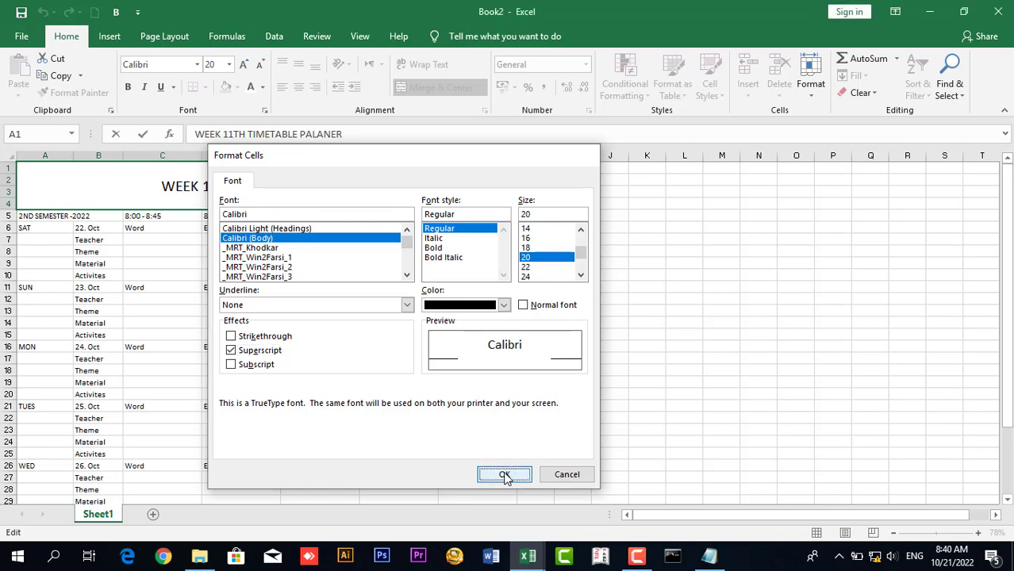
{"action": "left_click", "coordinate": [504, 475]}
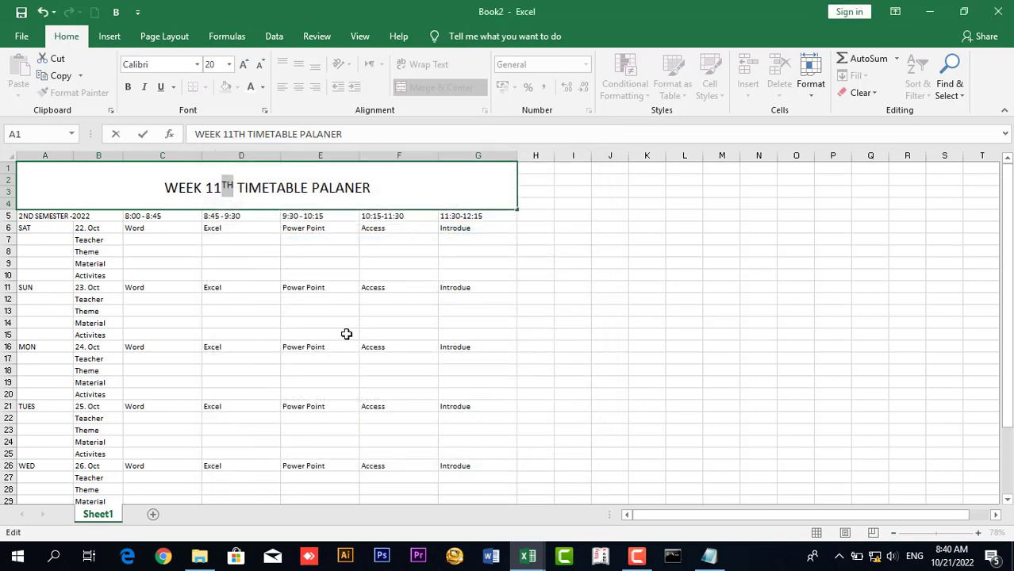
{"action": "left_click", "coordinate": [162, 263]}
Step: Center the contents of the timetable range A5:G35 both vertically and horizontally
{"action": "left_click_drag", "start_coordinate": [59, 217], "coordinate": [446, 476]}
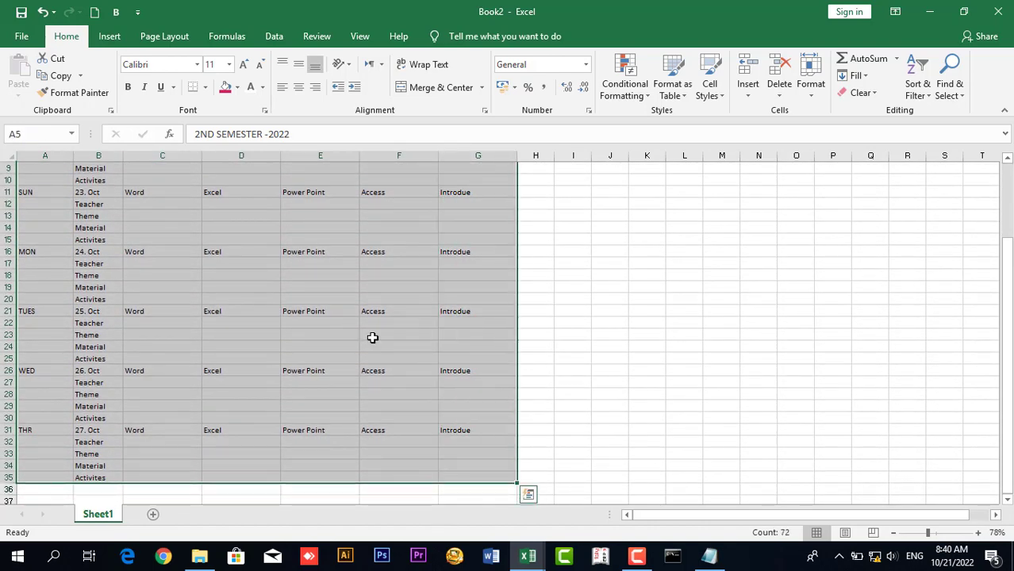
{"action": "left_click", "coordinate": [299, 66]}
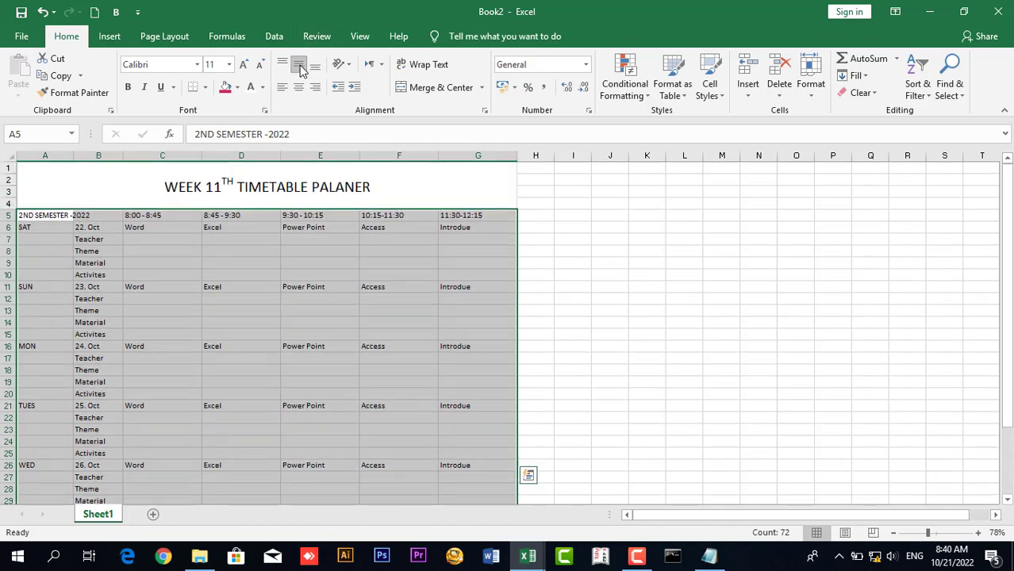
{"action": "left_click", "coordinate": [299, 88]}
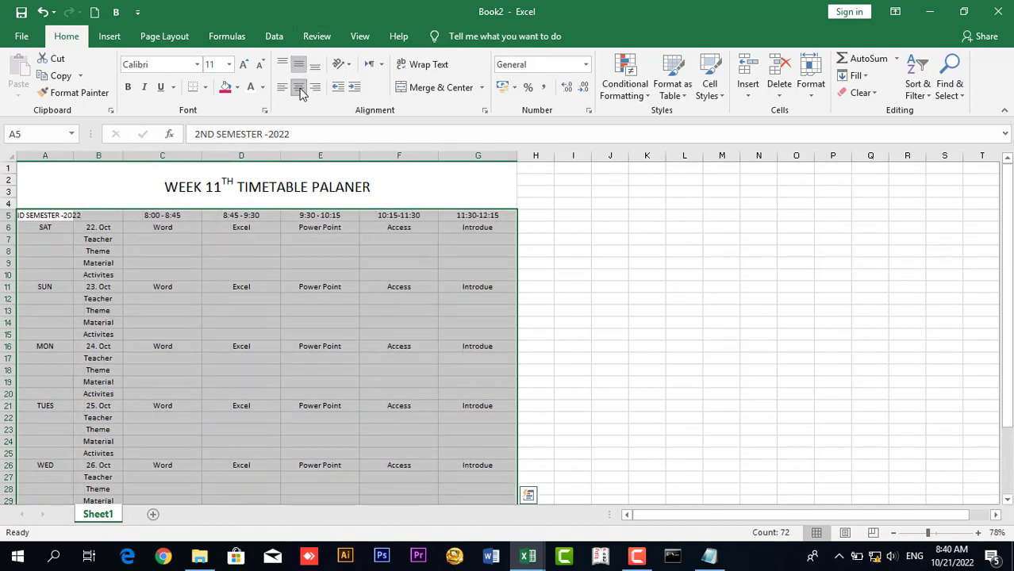
{"action": "left_click", "coordinate": [124, 270]}
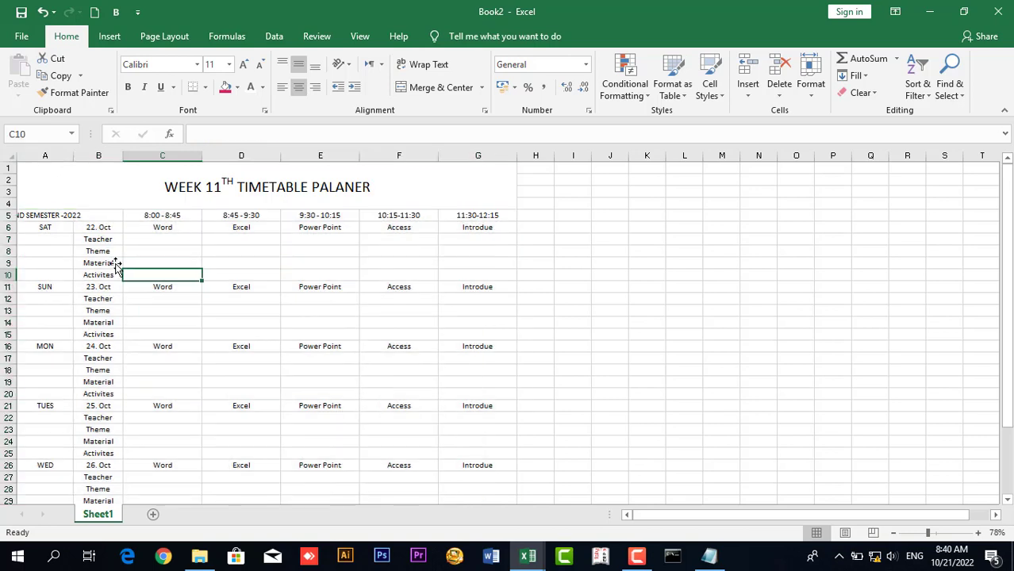
Step: Merge and center each day label in column A, from SAT to THR, across its own five rows
{"action": "left_click_drag", "start_coordinate": [62, 229], "coordinate": [61, 274]}
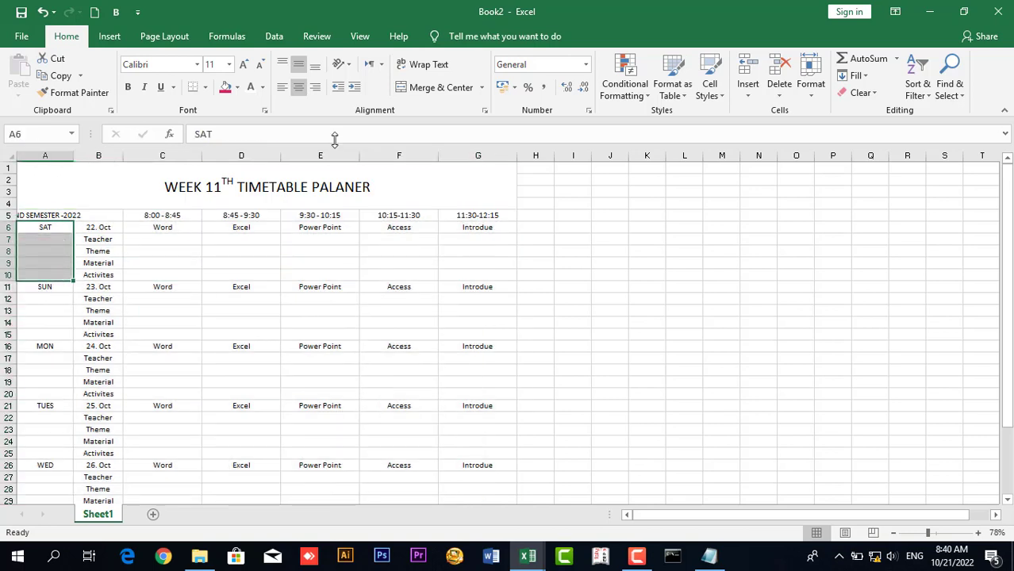
{"action": "left_click", "coordinate": [401, 86]}
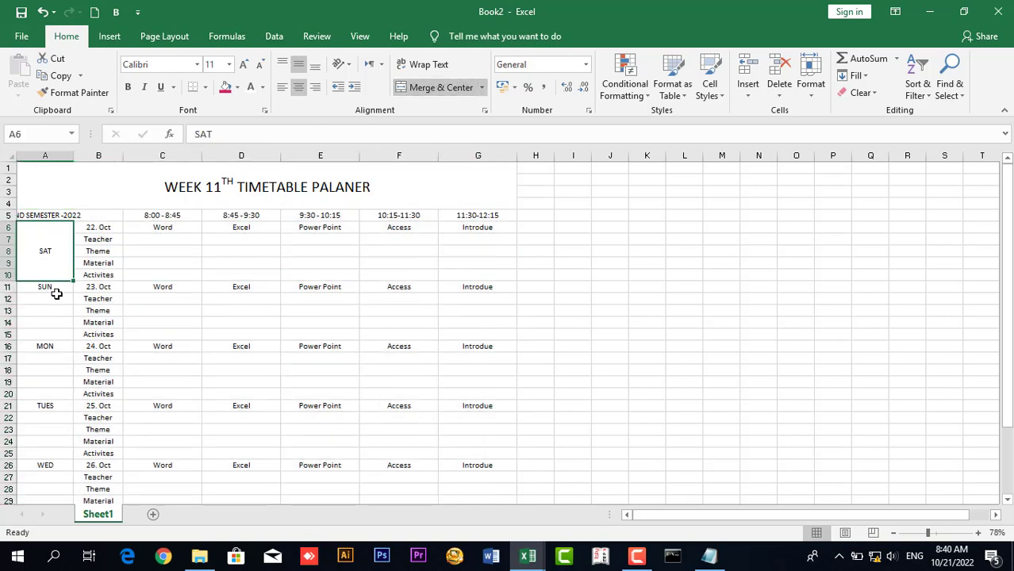
{"action": "left_click_drag", "start_coordinate": [57, 293], "coordinate": [61, 396]}
{"action": "left_click", "coordinate": [402, 86]}
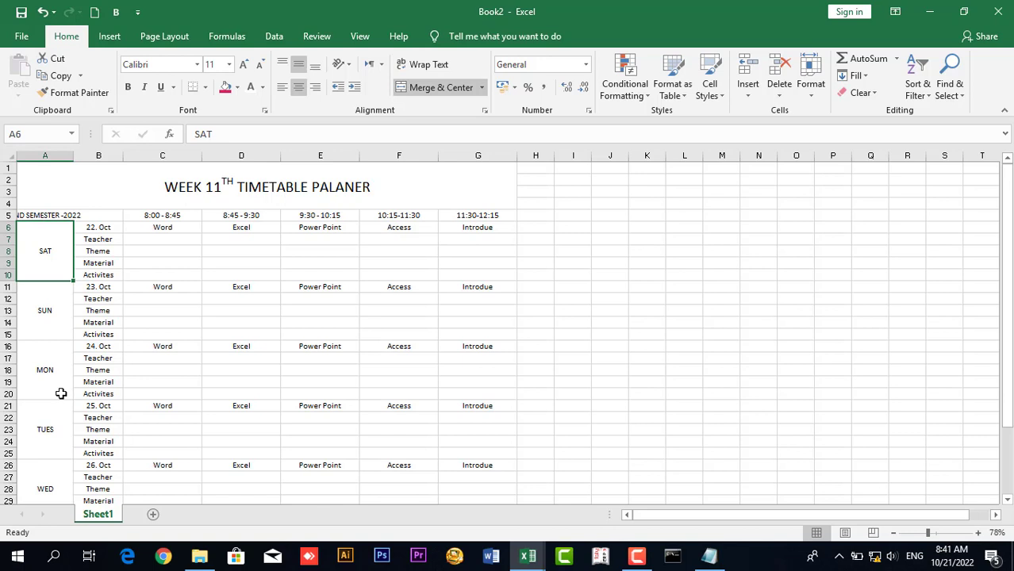
Step: Widen column A slightly and merge and center the 2ND SEMESTER -2022 label across A5:B5
{"action": "left_click_drag", "start_coordinate": [74, 156], "coordinate": [78, 156]}
{"action": "left_click_drag", "start_coordinate": [52, 215], "coordinate": [111, 215]}
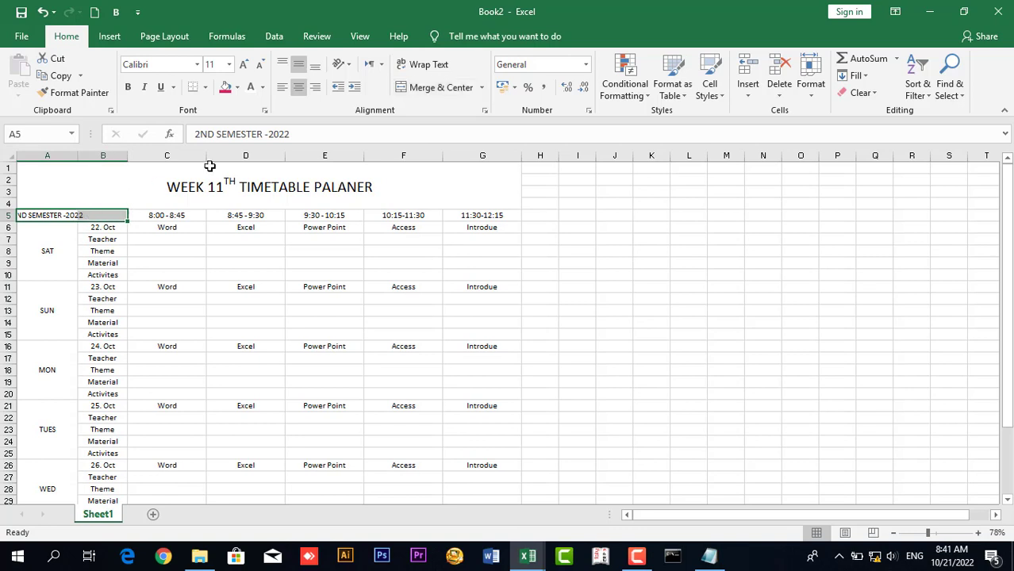
{"action": "left_click", "coordinate": [405, 88]}
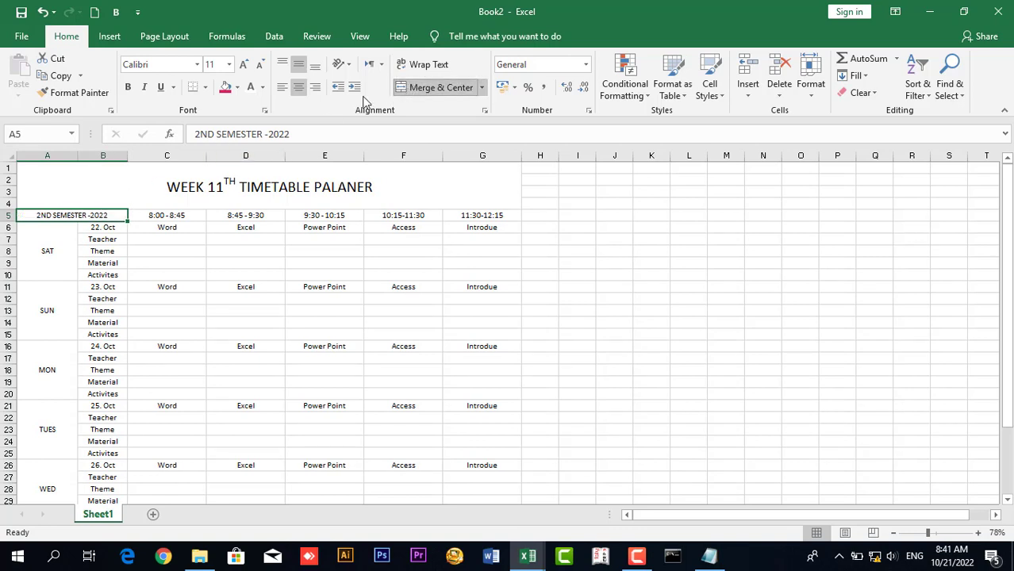
Step: Slightly increase the height of all the day rows together, from row 6 down through the THR block
{"action": "left_click", "coordinate": [48, 254]}
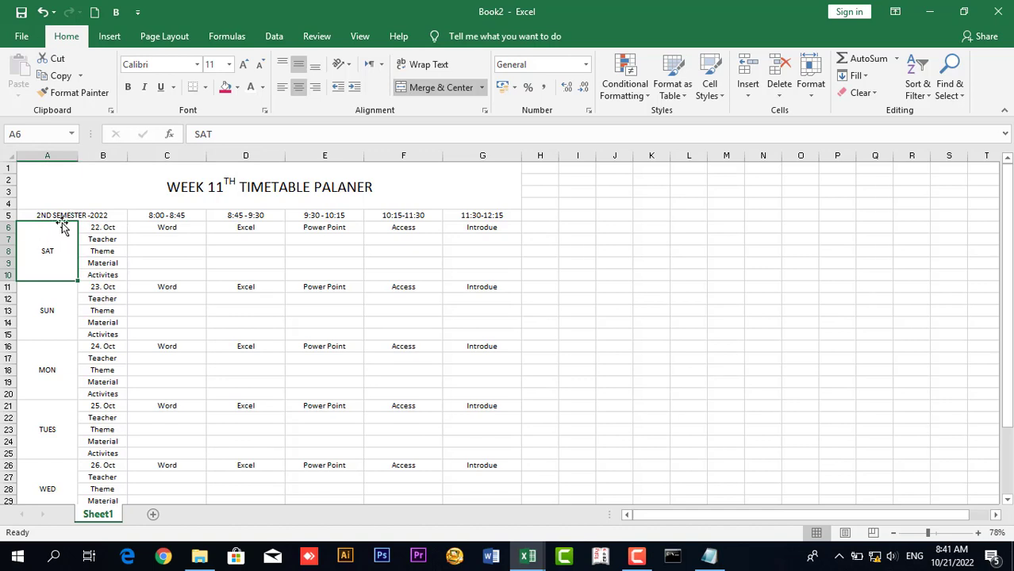
{"action": "left_click_drag", "start_coordinate": [3, 228], "coordinate": [10, 486]}
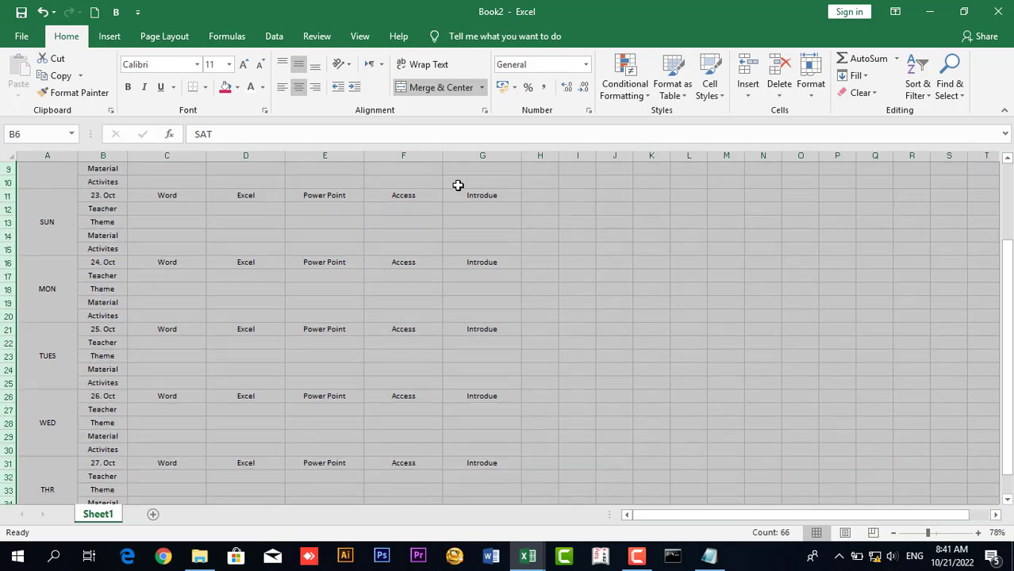
{"action": "left_click_drag", "start_coordinate": [1008, 288], "coordinate": [1009, 266]}
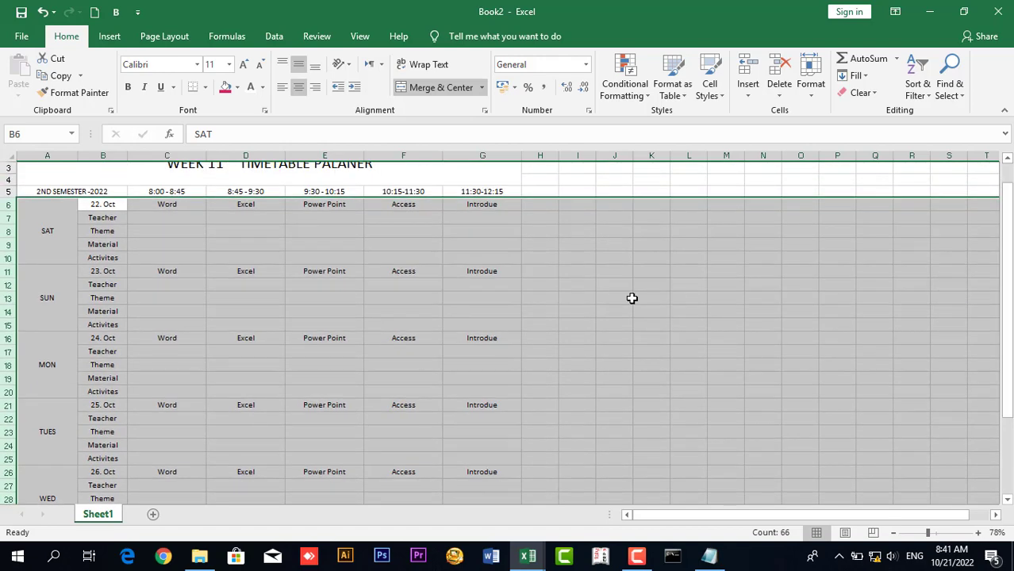
{"action": "left_click", "coordinate": [172, 230]}
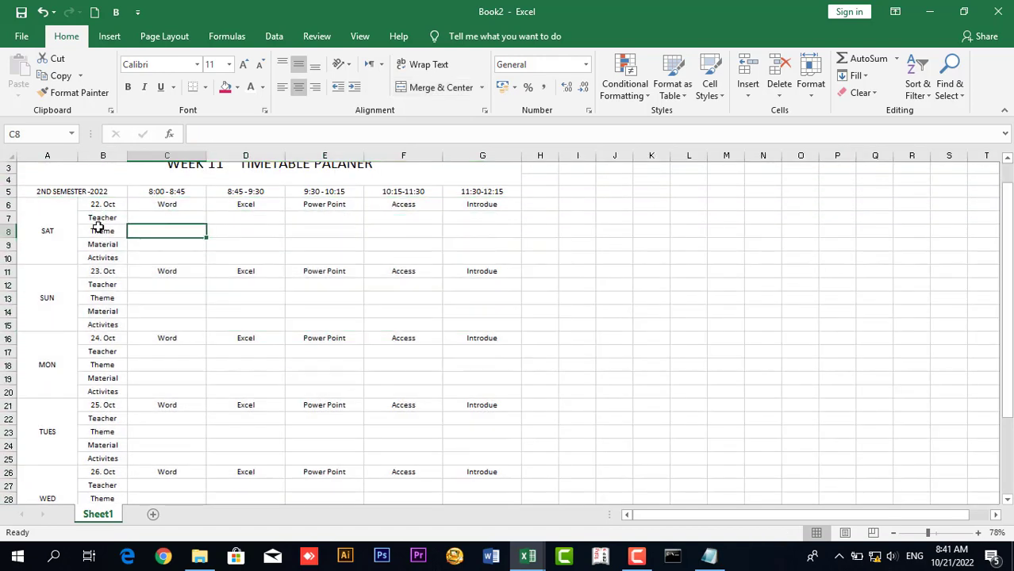
Step: Fill the SAT label cell with custom crimson RGB 191, 23, 75 and make its text white and bold
{"action": "left_click", "coordinate": [65, 218]}
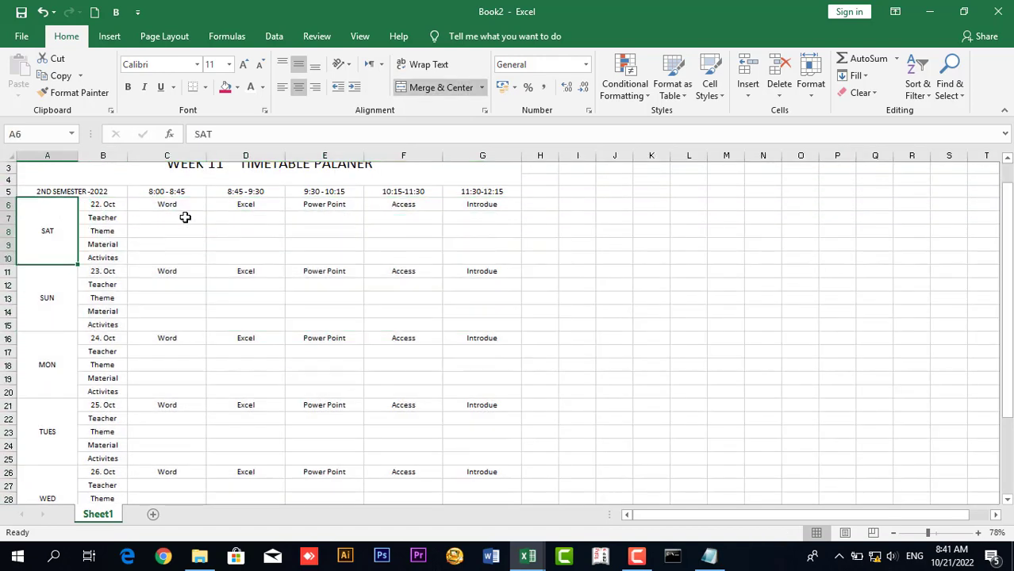
{"action": "left_click", "coordinate": [226, 89]}
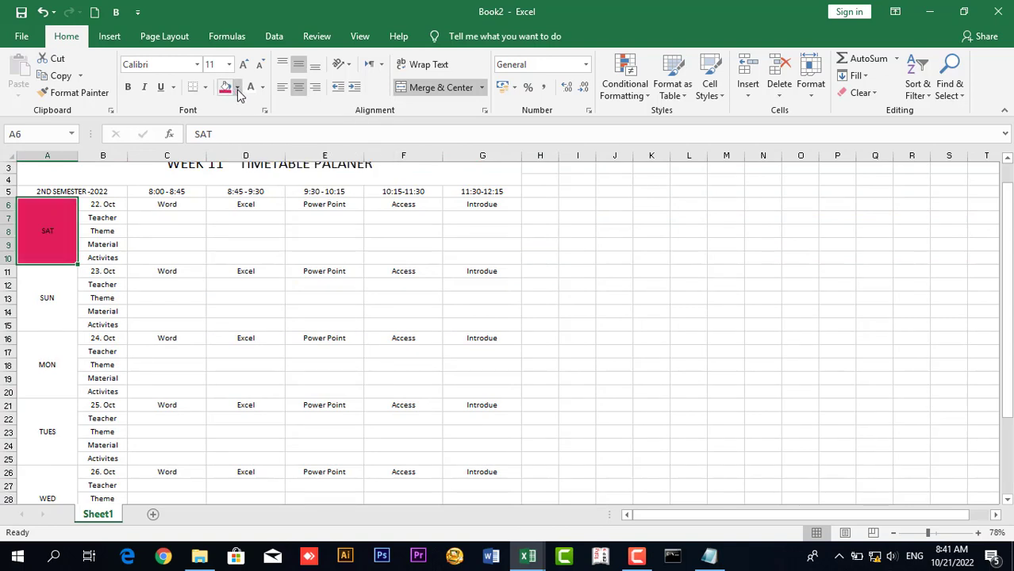
{"action": "left_click", "coordinate": [238, 87]}
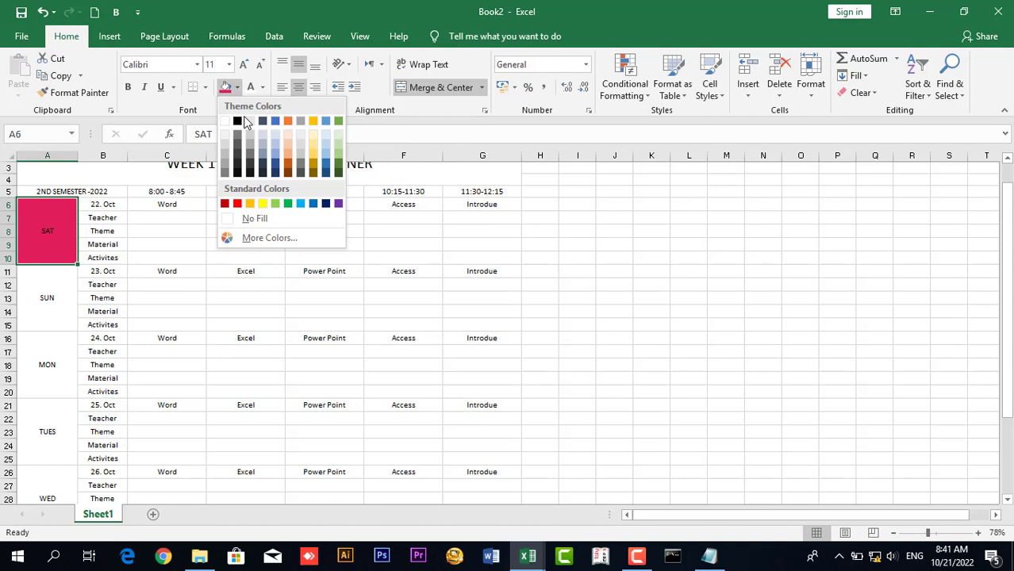
{"action": "left_click", "coordinate": [285, 239]}
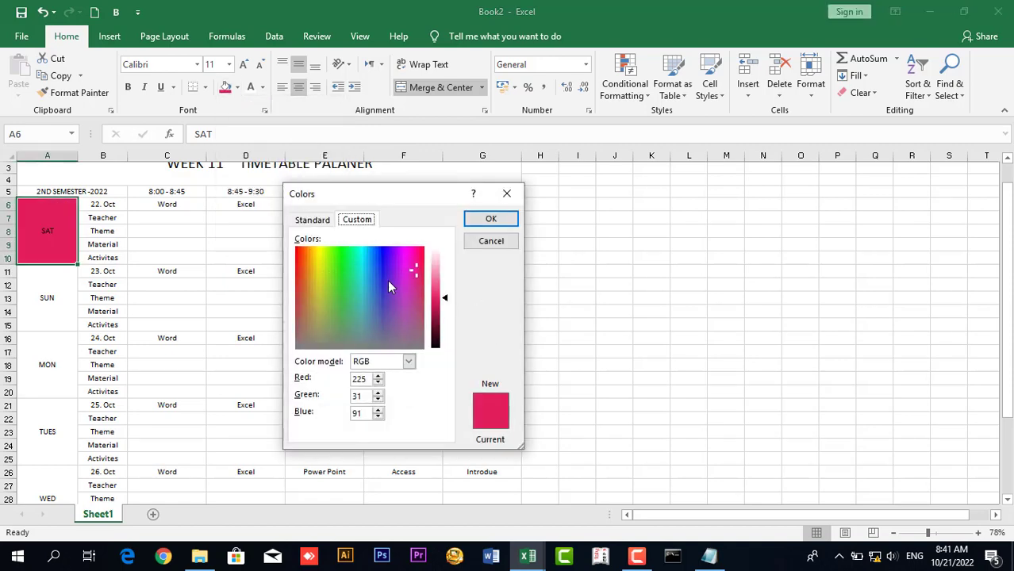
{"action": "left_click", "coordinate": [325, 221]}
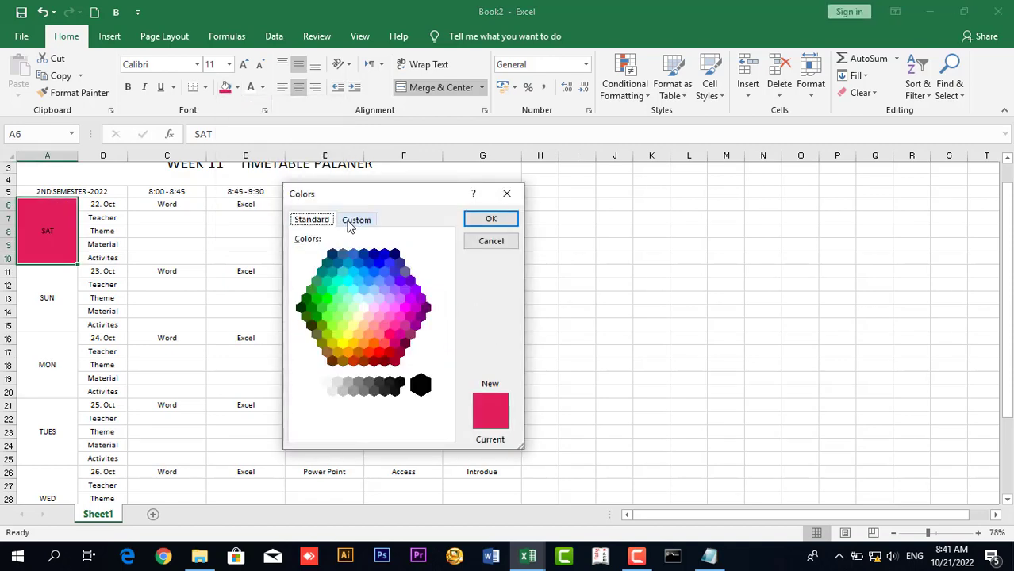
{"action": "left_click", "coordinate": [351, 221]}
{"action": "left_click_drag", "start_coordinate": [415, 267], "coordinate": [417, 269]}
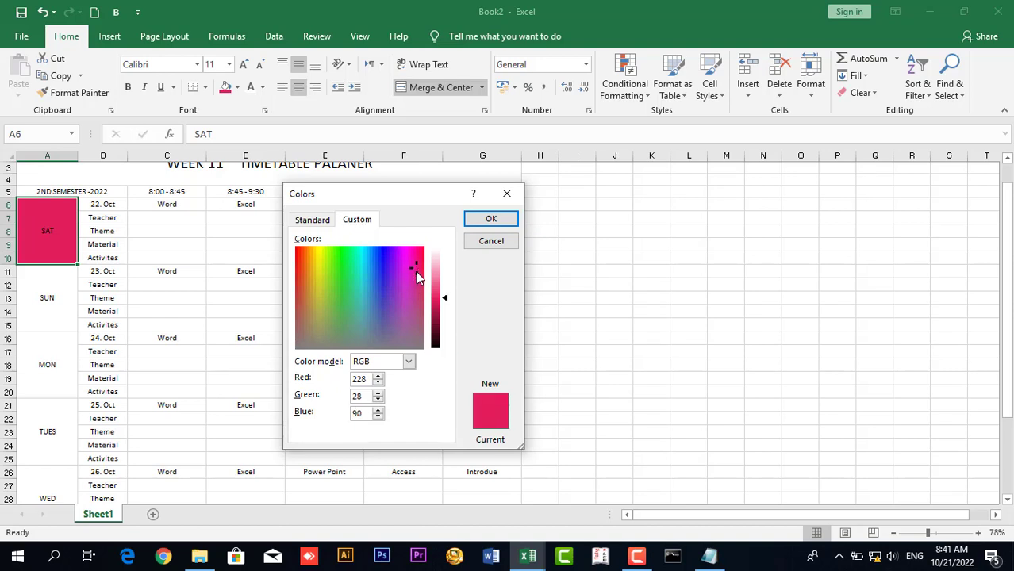
{"action": "left_click_drag", "start_coordinate": [444, 302], "coordinate": [443, 311]}
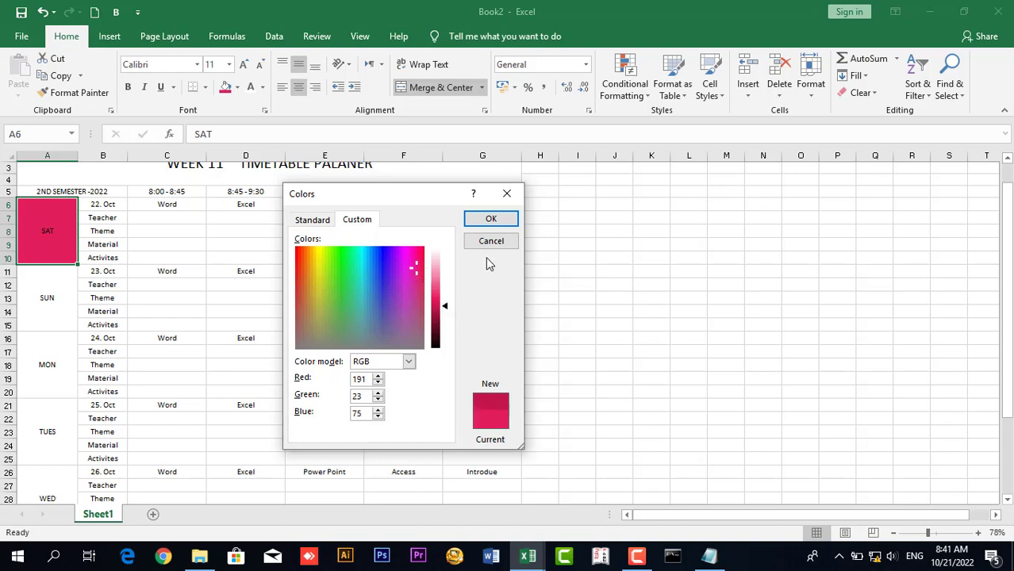
{"action": "left_click", "coordinate": [492, 219]}
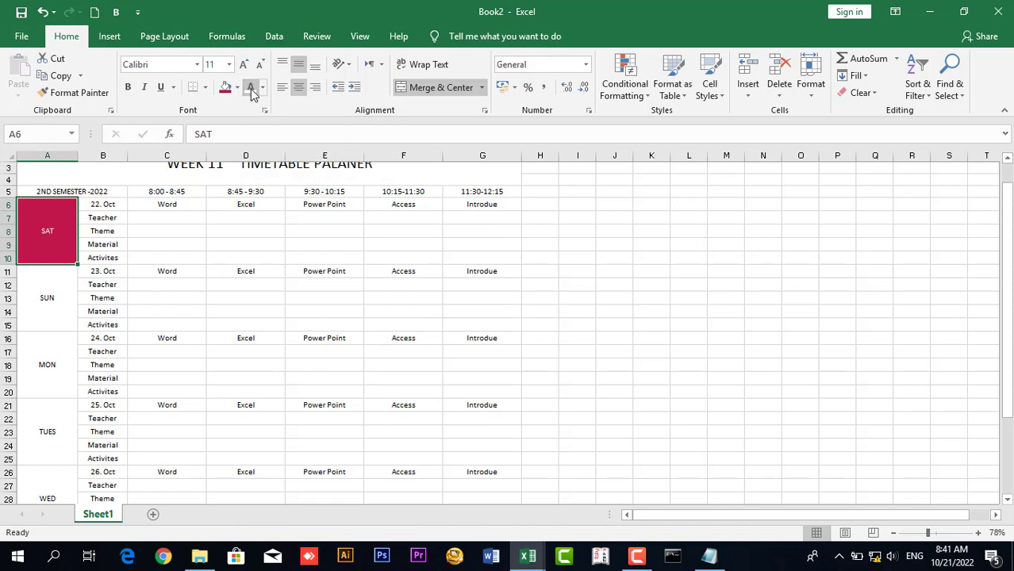
{"action": "left_click", "coordinate": [128, 86]}
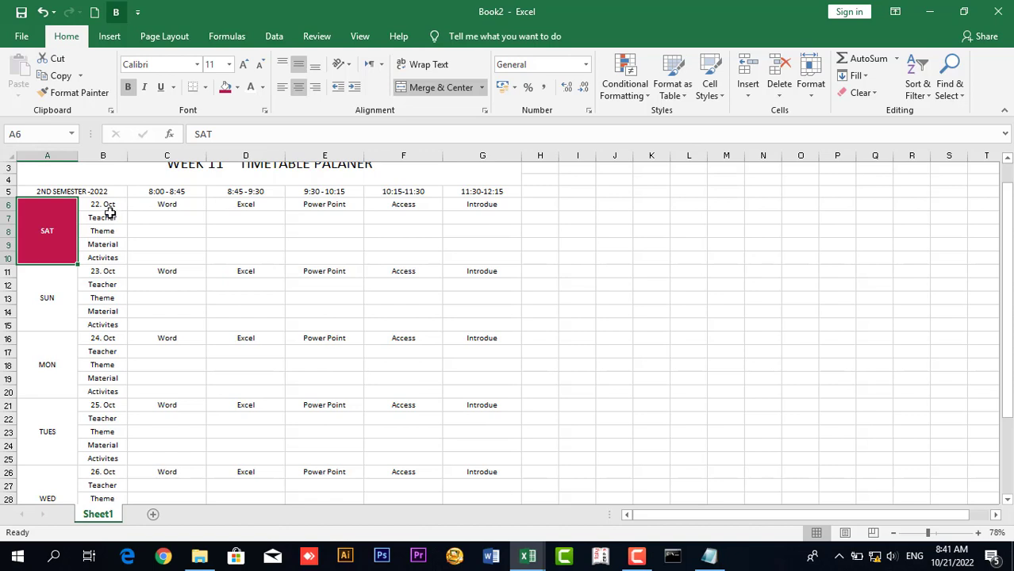
Step: Fill the SAT block's date and subject row, B6:G6, with custom light pink RGB 242, 180, 190
{"action": "left_click_drag", "start_coordinate": [107, 205], "coordinate": [459, 202]}
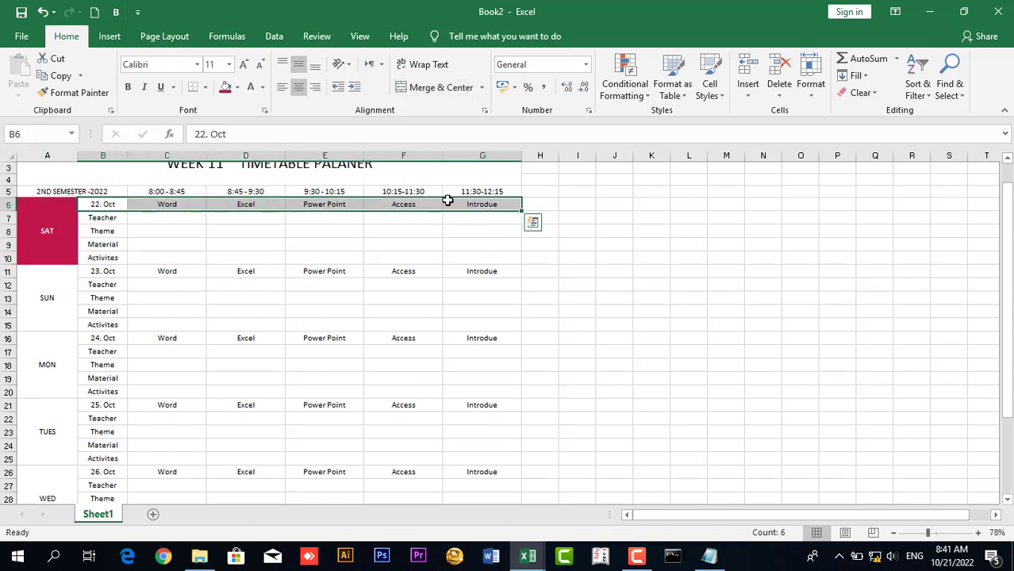
{"action": "left_click", "coordinate": [237, 88]}
{"action": "left_click", "coordinate": [273, 267]}
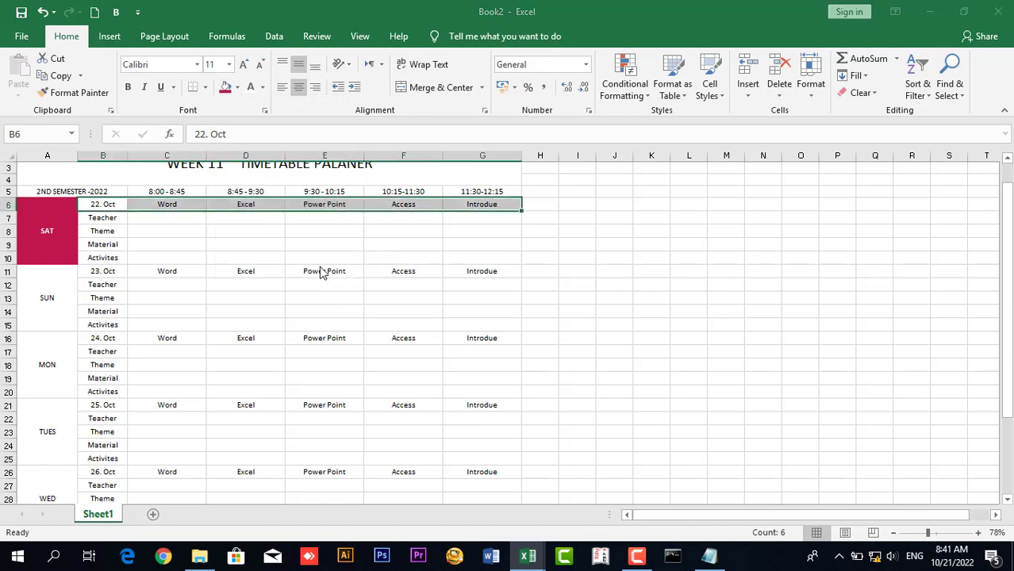
{"action": "left_click", "coordinate": [358, 224]}
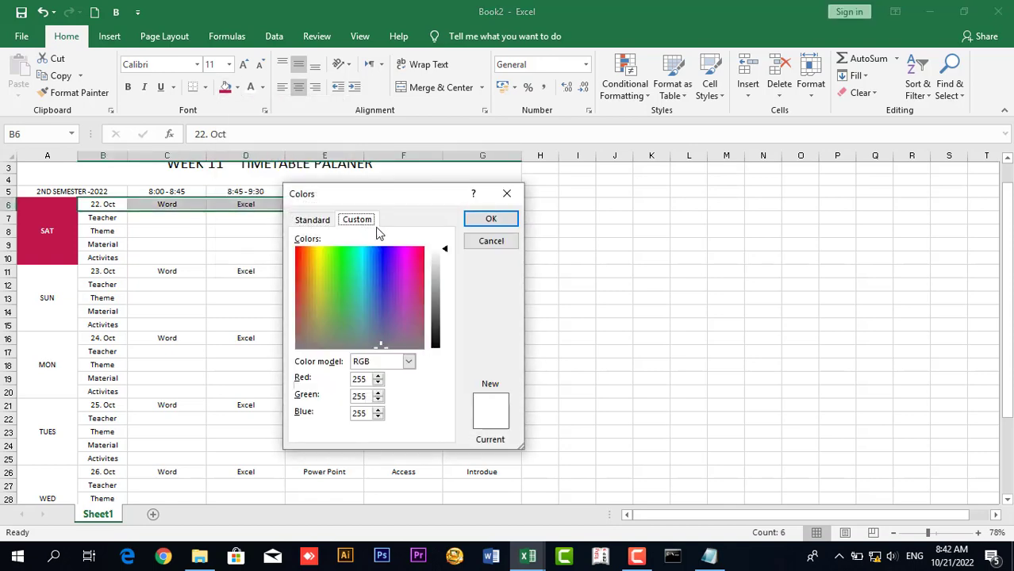
{"action": "left_click", "coordinate": [420, 277]}
{"action": "left_click_drag", "start_coordinate": [443, 251], "coordinate": [444, 270]}
{"action": "left_click", "coordinate": [491, 221]}
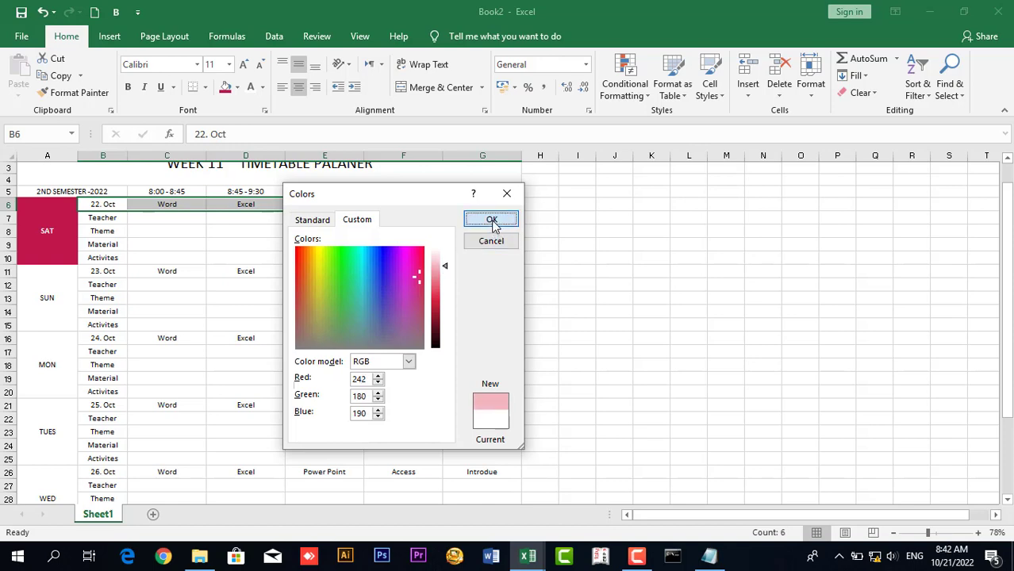
{"action": "left_click", "coordinate": [199, 231]}
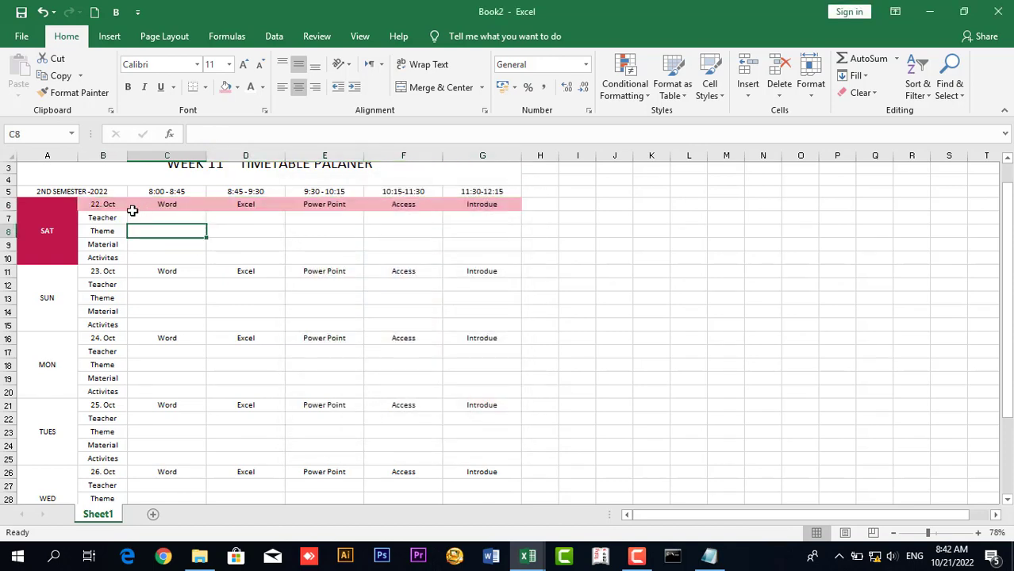
Step: Apply all borders to the SAT block B6:G10 using the recent crimson as line color
{"action": "left_click_drag", "start_coordinate": [100, 203], "coordinate": [464, 256]}
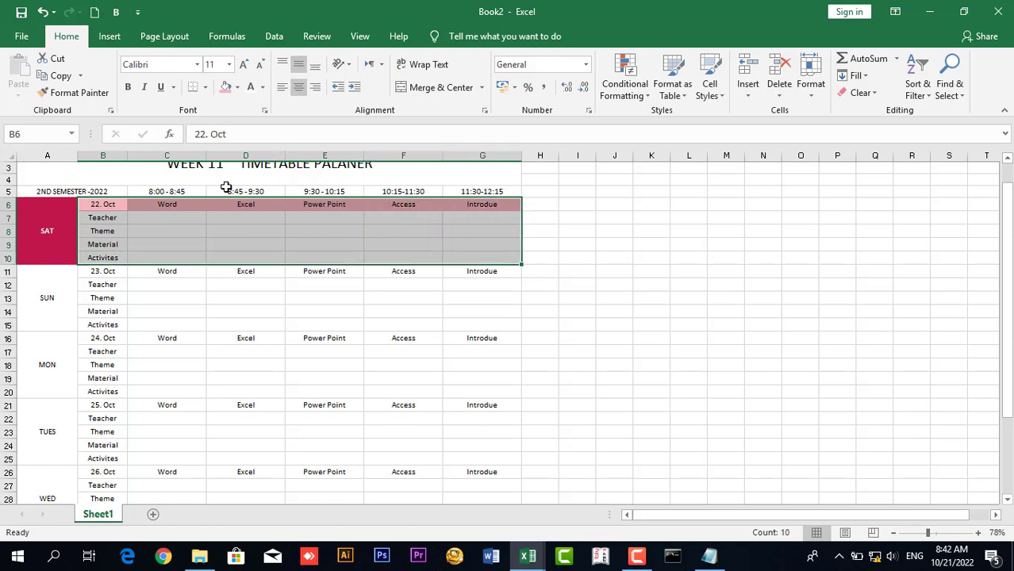
{"action": "left_click", "coordinate": [205, 87]}
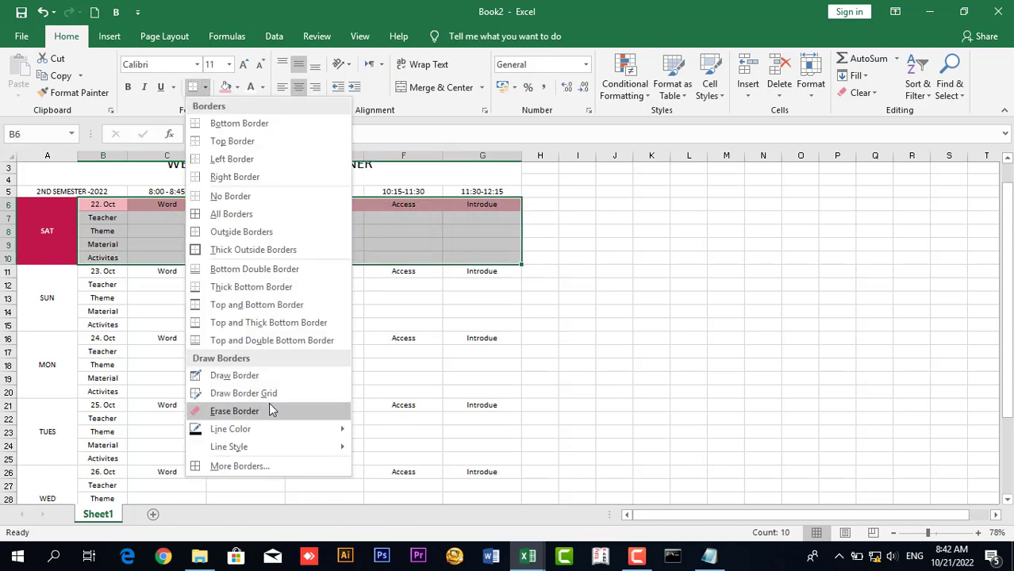
{"action": "mouse_move", "coordinate": [337, 428]}
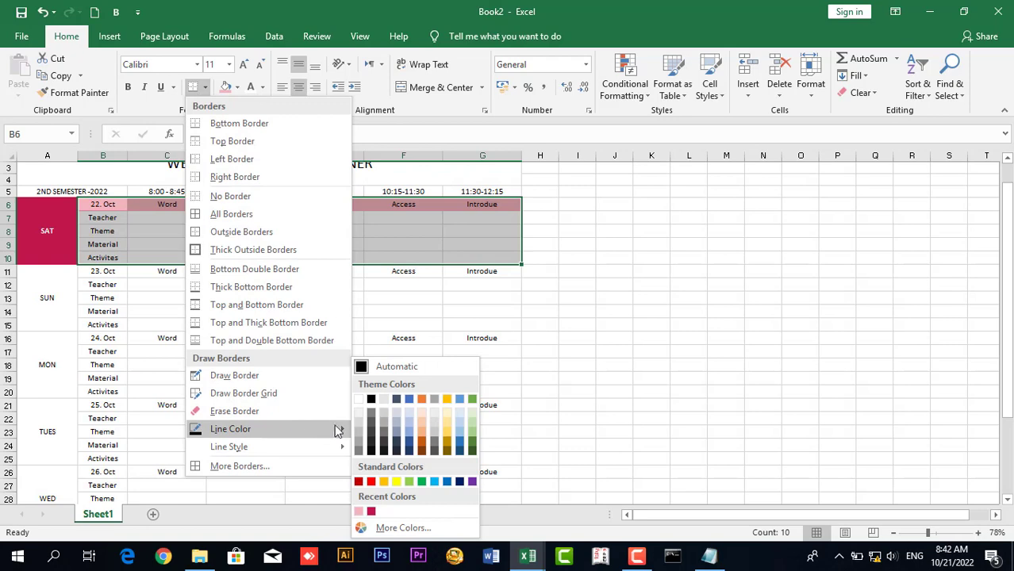
{"action": "left_click", "coordinate": [372, 512]}
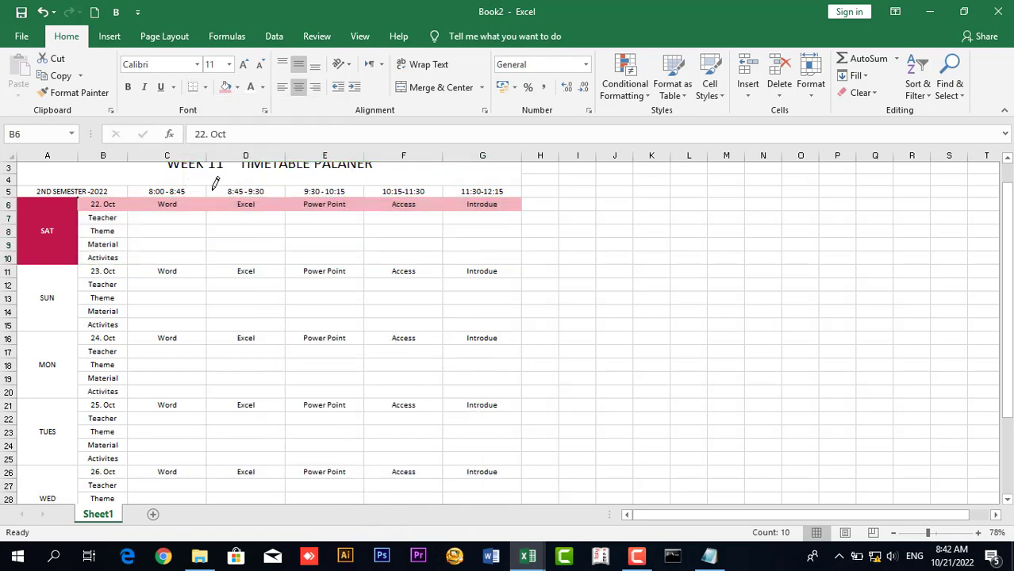
{"action": "left_click", "coordinate": [208, 89]}
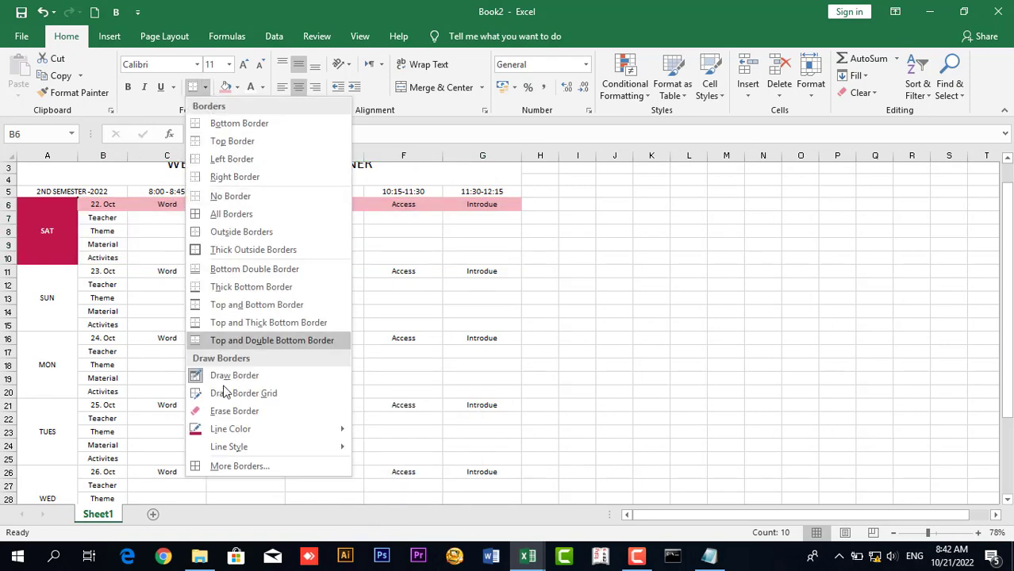
{"action": "left_click", "coordinate": [235, 214]}
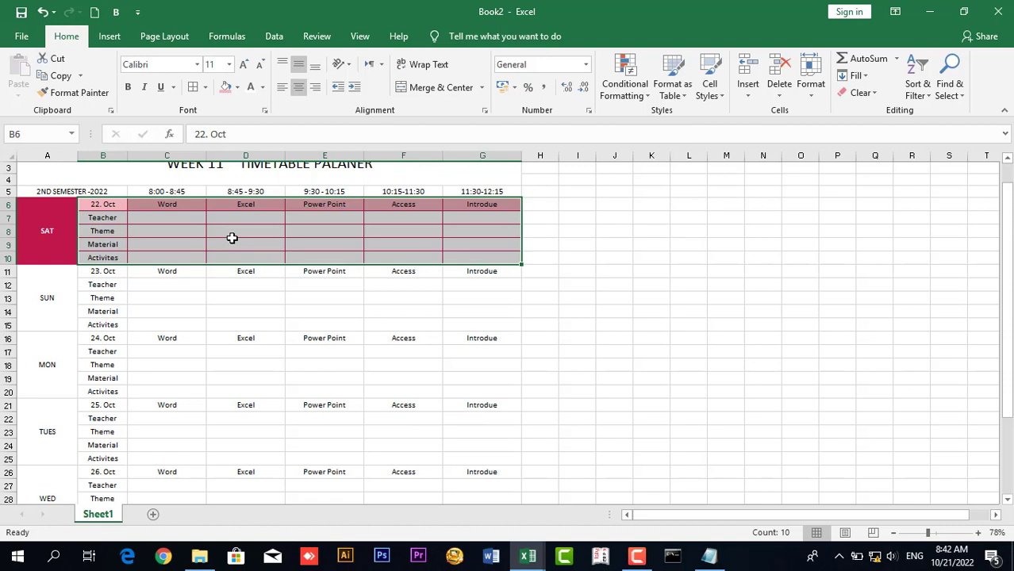
Step: Fill the SUN label cell with standard red and apply all borders in red to B11:G15
{"action": "left_click", "coordinate": [47, 297]}
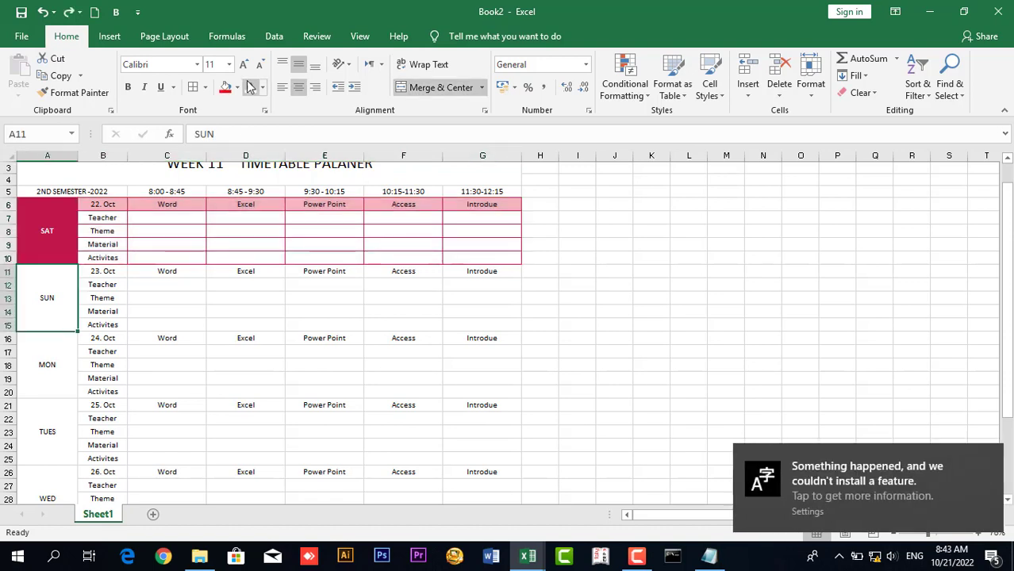
{"action": "left_click", "coordinate": [225, 88]}
{"action": "left_click_drag", "start_coordinate": [103, 272], "coordinate": [467, 325]}
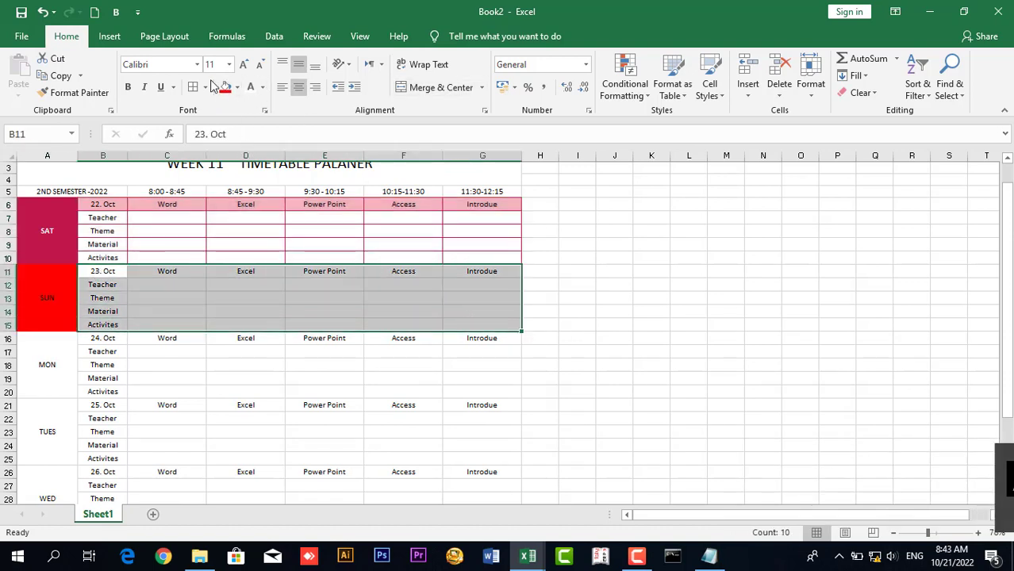
{"action": "left_click", "coordinate": [206, 87]}
{"action": "mouse_move", "coordinate": [285, 428]}
{"action": "left_click", "coordinate": [375, 479]}
{"action": "left_click", "coordinate": [193, 87]}
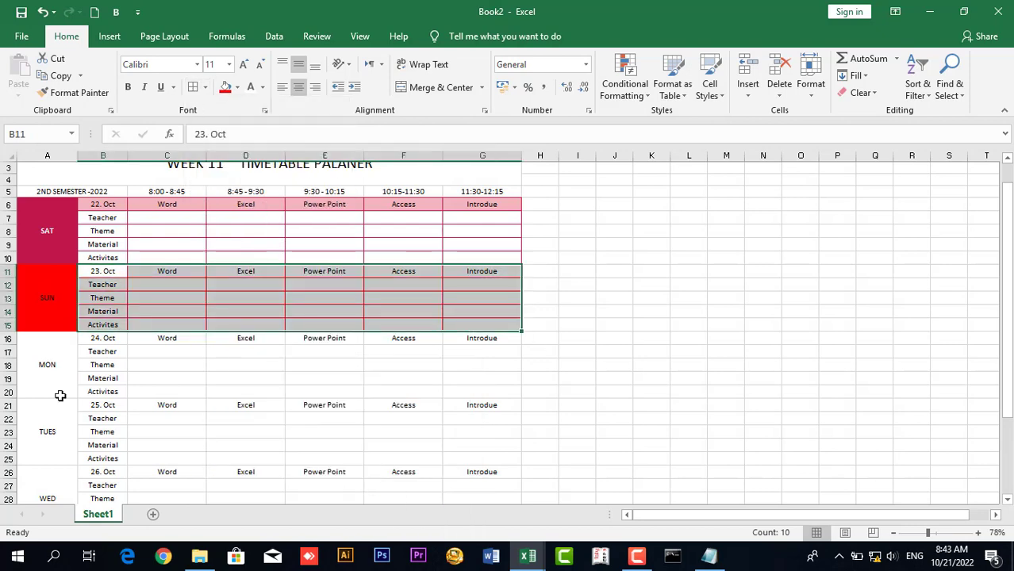
Step: Fill the MON label cell with standard orange and apply all borders in orange to B16:G20
{"action": "left_click", "coordinate": [62, 392]}
{"action": "left_click", "coordinate": [250, 204]}
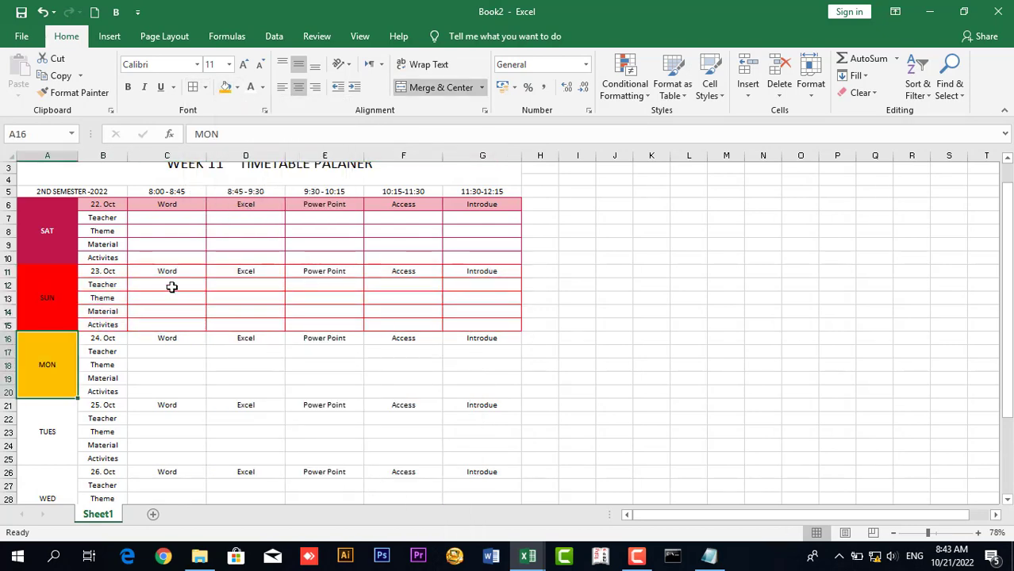
{"action": "left_click_drag", "start_coordinate": [102, 338], "coordinate": [508, 393]}
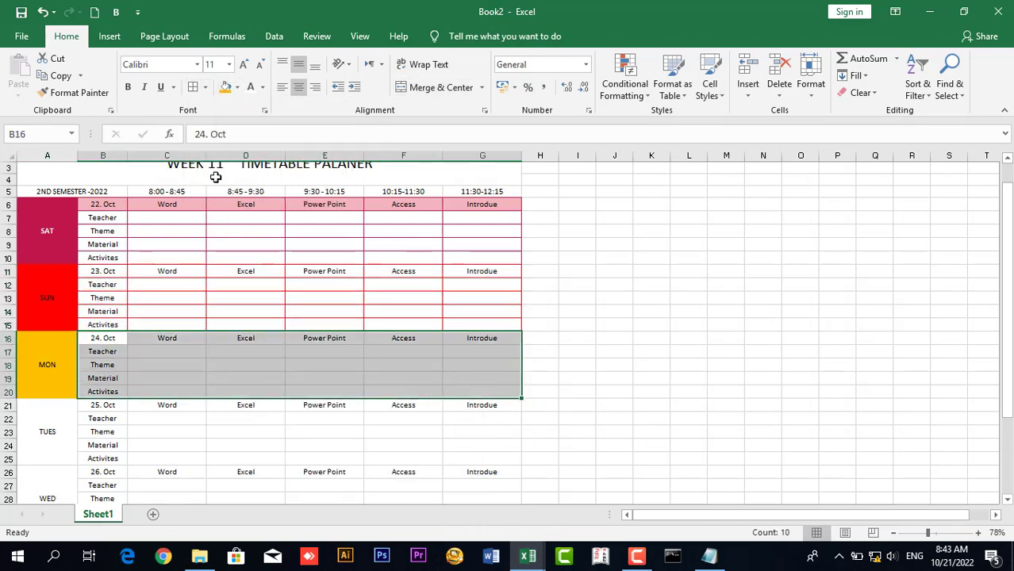
{"action": "left_click", "coordinate": [204, 88]}
{"action": "mouse_move", "coordinate": [276, 430]}
{"action": "left_click", "coordinate": [377, 481]}
{"action": "left_click", "coordinate": [193, 87]}
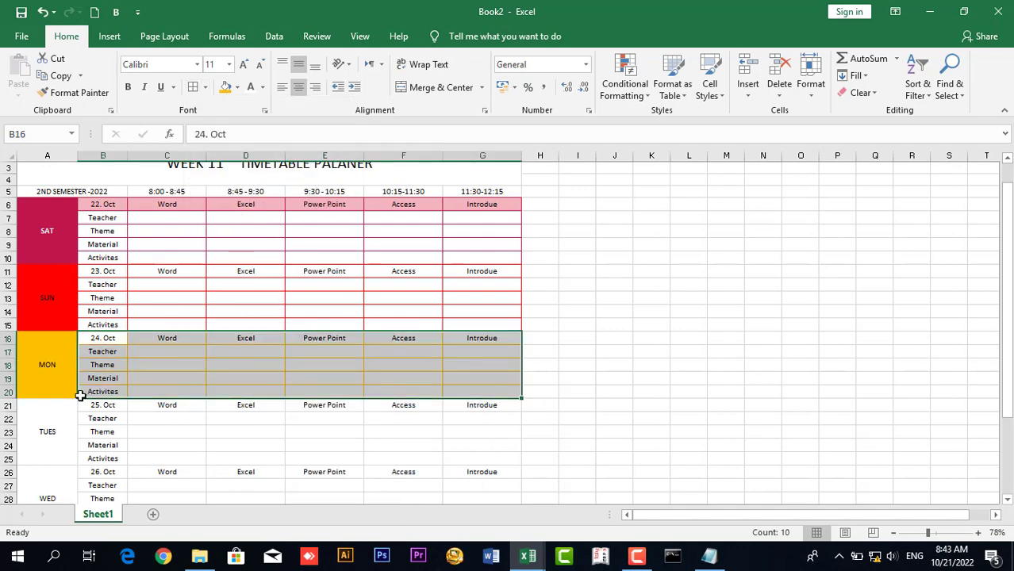
Step: Fill only the merged TUES label cell with standard green
{"action": "left_click_drag", "start_coordinate": [57, 416], "coordinate": [496, 451]}
{"action": "left_click", "coordinate": [238, 89]}
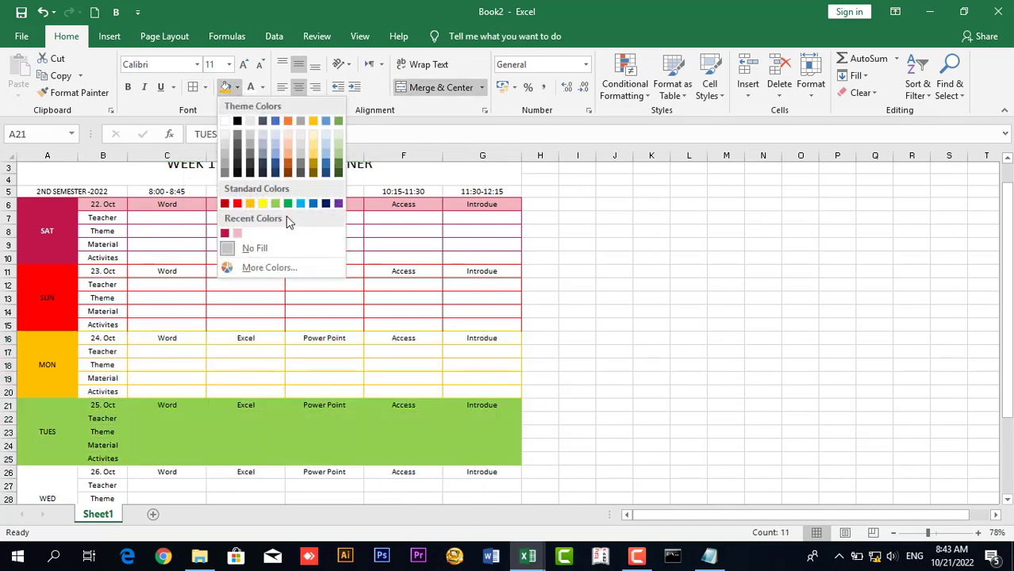
{"action": "left_click", "coordinate": [50, 430]}
{"action": "left_click", "coordinate": [50, 430]}
{"action": "left_click", "coordinate": [235, 89]}
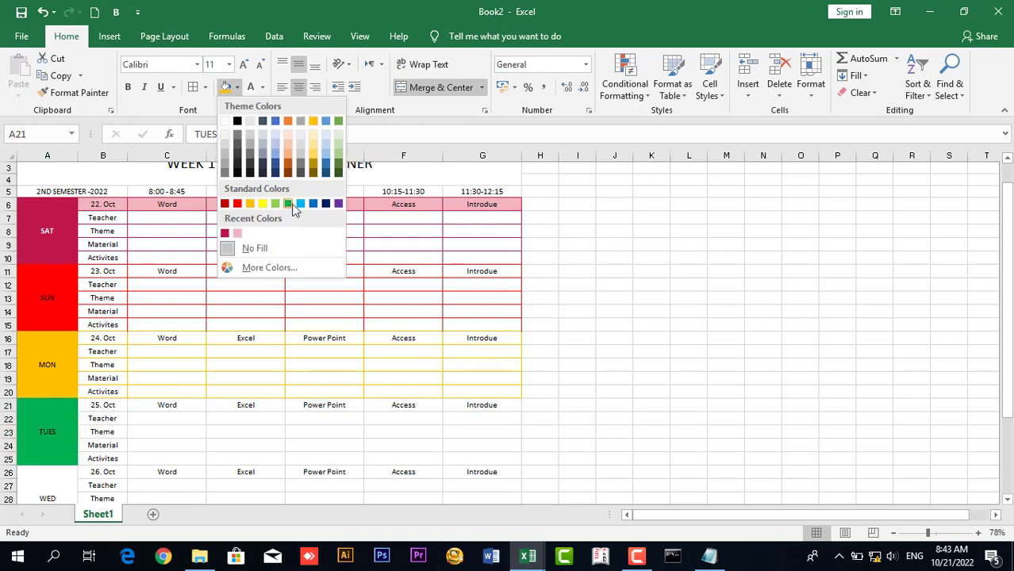
{"action": "left_click", "coordinate": [293, 211]}
Step: Apply all borders in standard green to the TUES block B21:G25
{"action": "left_click_drag", "start_coordinate": [111, 407], "coordinate": [451, 461]}
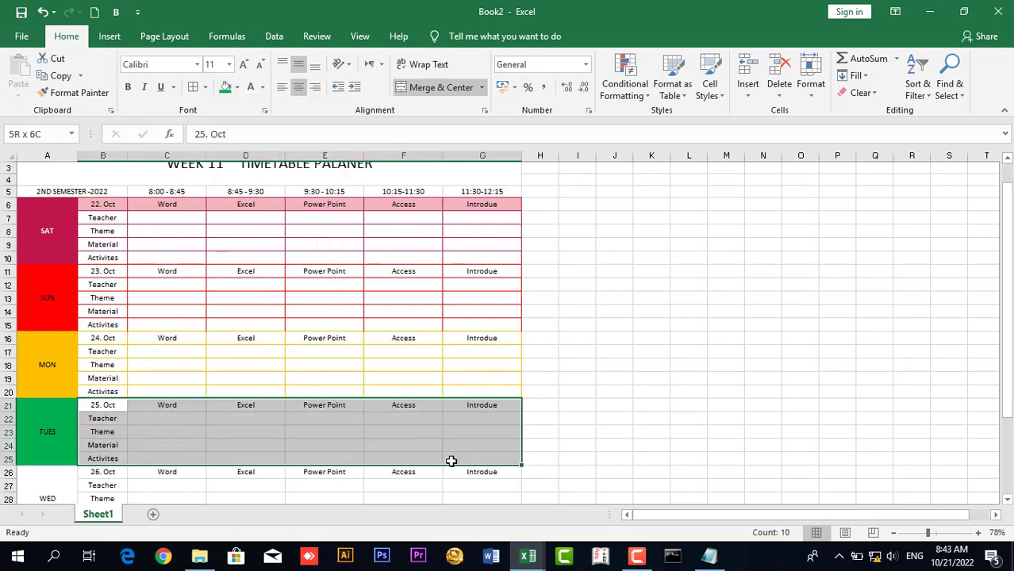
{"action": "left_click", "coordinate": [238, 88]}
{"action": "left_click", "coordinate": [204, 90]}
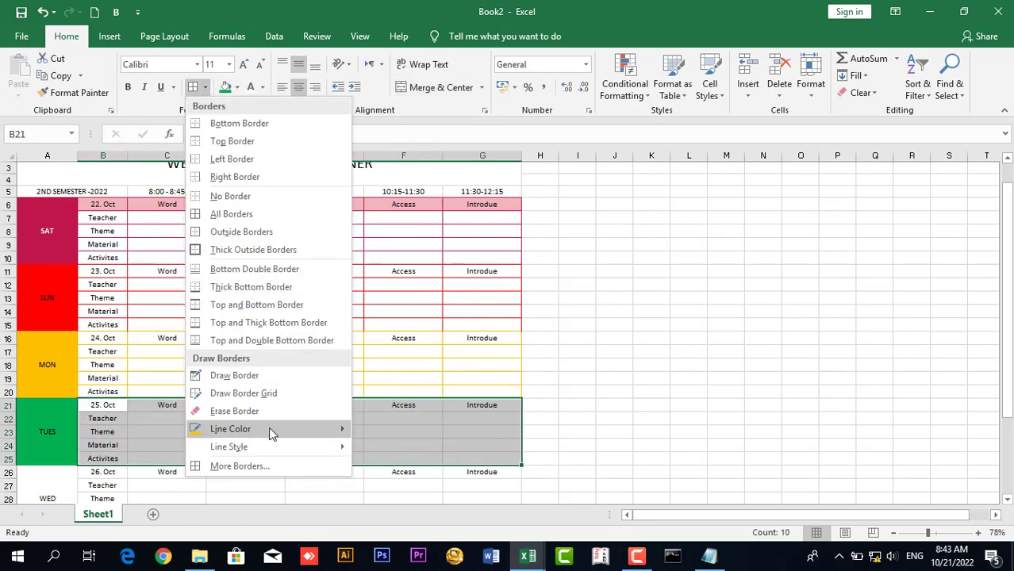
{"action": "mouse_move", "coordinate": [269, 428]}
{"action": "left_click", "coordinate": [422, 482]}
Step: Fill the WED label cell with standard blue and make the SUN through WED labels white and bold
{"action": "left_click_drag", "start_coordinate": [1006, 274], "coordinate": [1003, 309]}
{"action": "left_click", "coordinate": [35, 383]}
{"action": "left_click", "coordinate": [238, 89]}
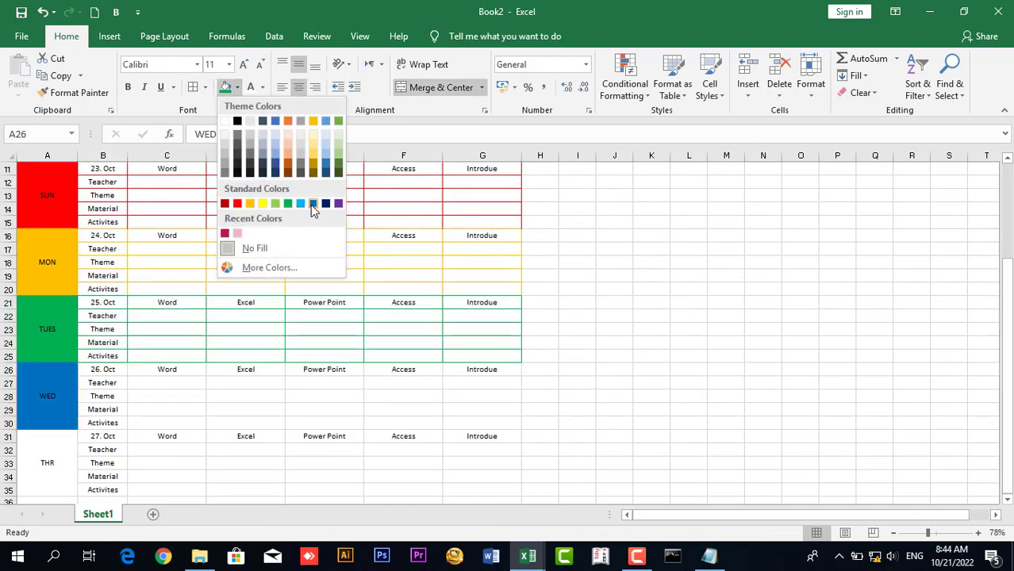
{"action": "left_click", "coordinate": [308, 204]}
{"action": "left_click_drag", "start_coordinate": [65, 209], "coordinate": [47, 416]}
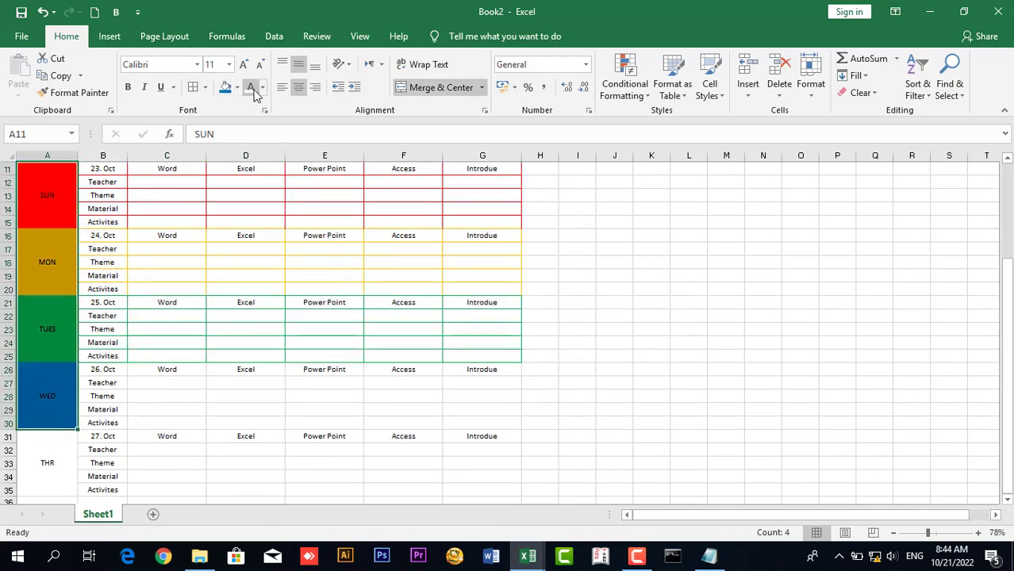
{"action": "left_click", "coordinate": [128, 87]}
Step: Apply all borders in standard blue to the WED block B26:G30
{"action": "left_click_drag", "start_coordinate": [103, 370], "coordinate": [457, 419]}
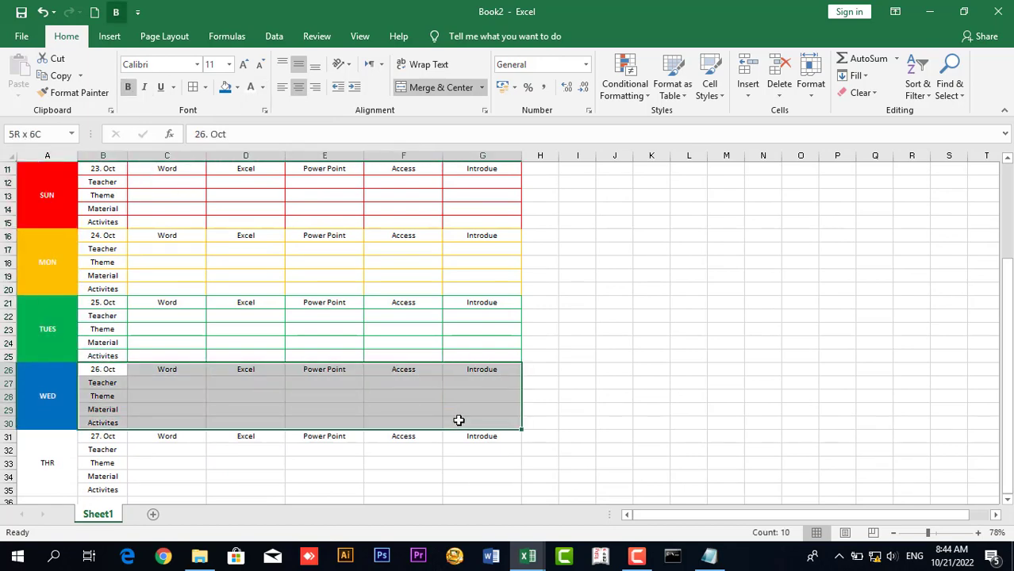
{"action": "left_click", "coordinate": [204, 87]}
{"action": "mouse_move", "coordinate": [316, 430]}
{"action": "left_click", "coordinate": [434, 451]}
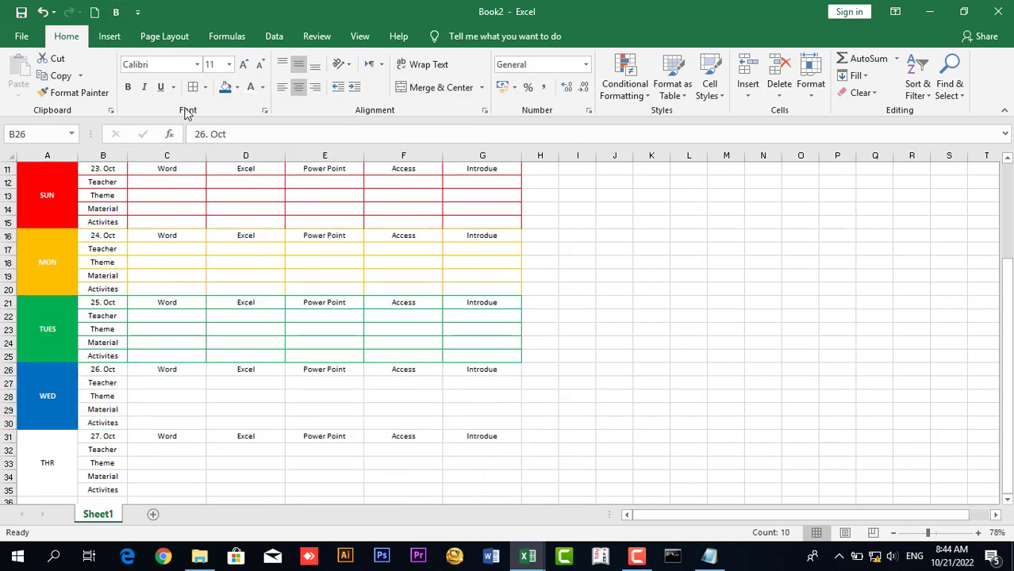
{"action": "left_click", "coordinate": [205, 87]}
{"action": "left_click", "coordinate": [448, 482]}
{"action": "key", "text": "Escape"}
{"action": "left_click", "coordinate": [193, 87]}
Step: Try a dark blue fill from the additional colors palette on the merged THR label cell
{"action": "left_click", "coordinate": [46, 442]}
{"action": "left_click", "coordinate": [237, 88]}
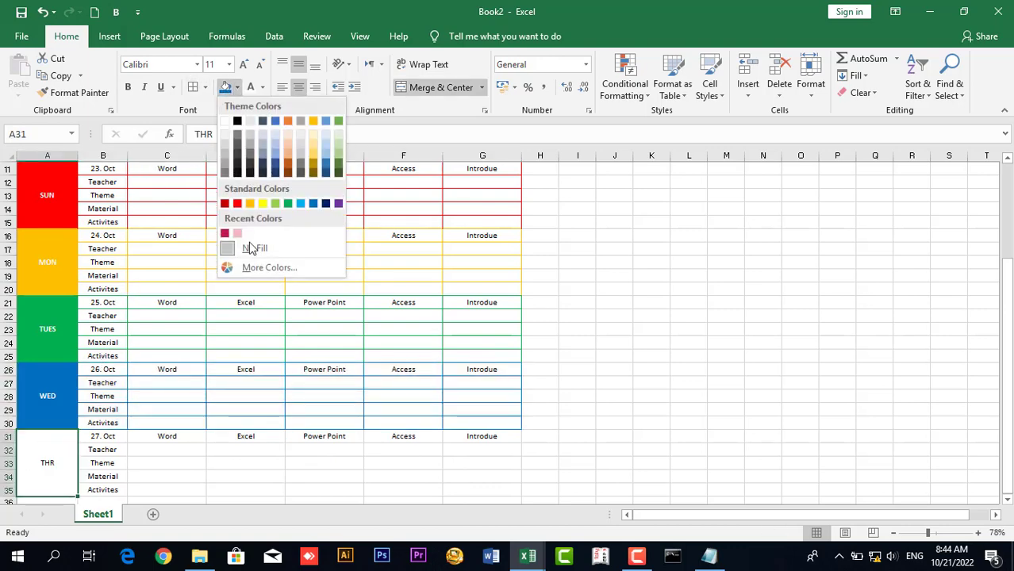
{"action": "left_click", "coordinate": [270, 268]}
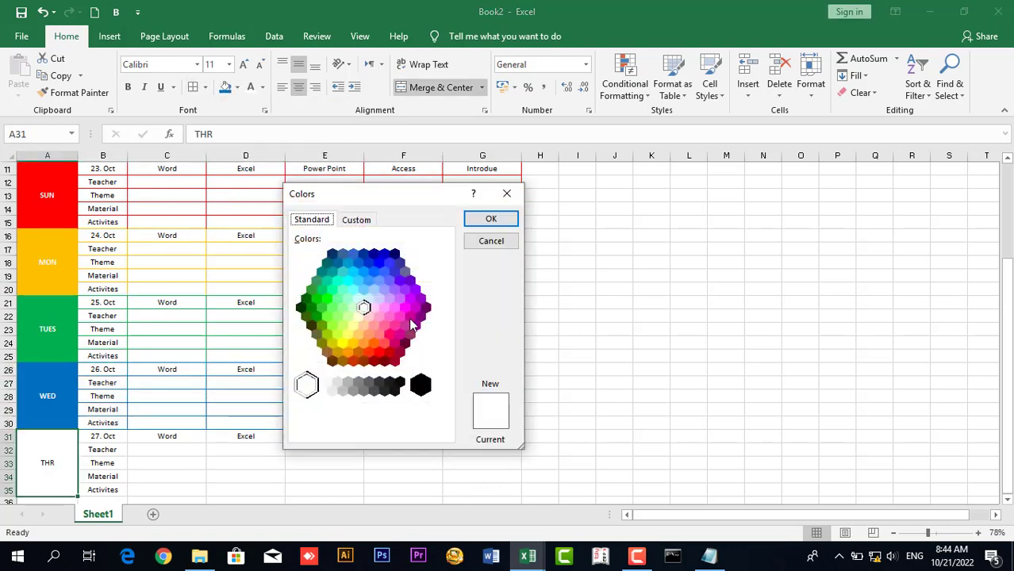
{"action": "left_click", "coordinate": [377, 274]}
{"action": "left_click", "coordinate": [371, 263]}
{"action": "left_click", "coordinate": [490, 219]}
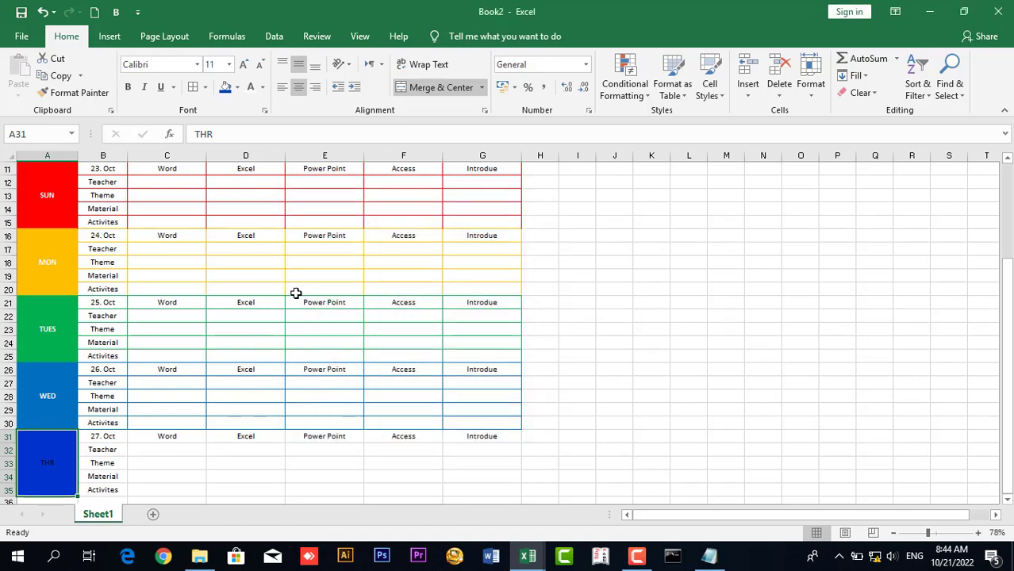
Step: Make the THR label text white and fill its merged cell with standard purple
{"action": "left_click", "coordinate": [254, 93]}
{"action": "left_click", "coordinate": [236, 88]}
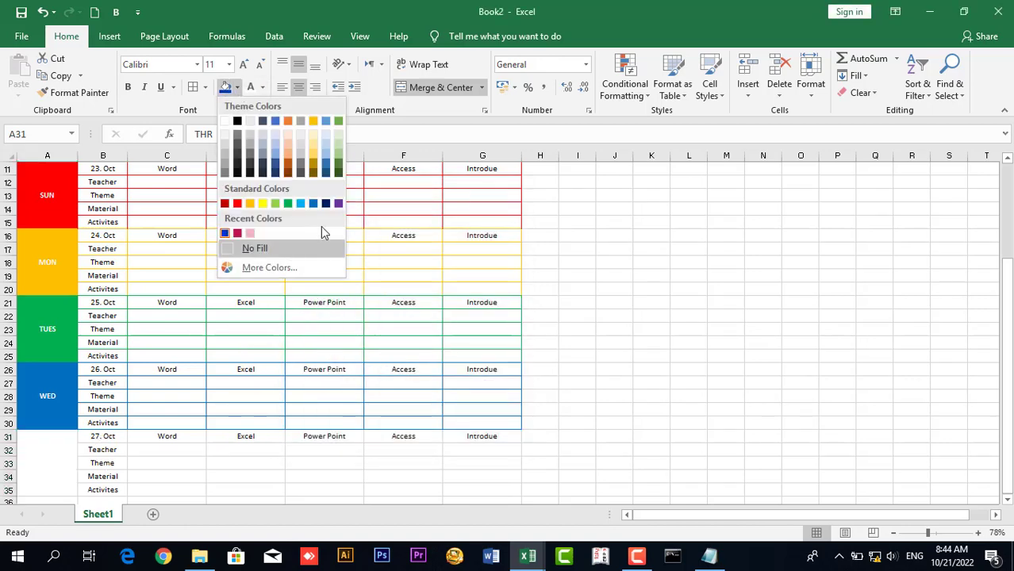
{"action": "left_click", "coordinate": [321, 227]}
Step: Apply all borders in standard purple to the THR block B31:G35
{"action": "left_click_drag", "start_coordinate": [100, 437], "coordinate": [481, 491]}
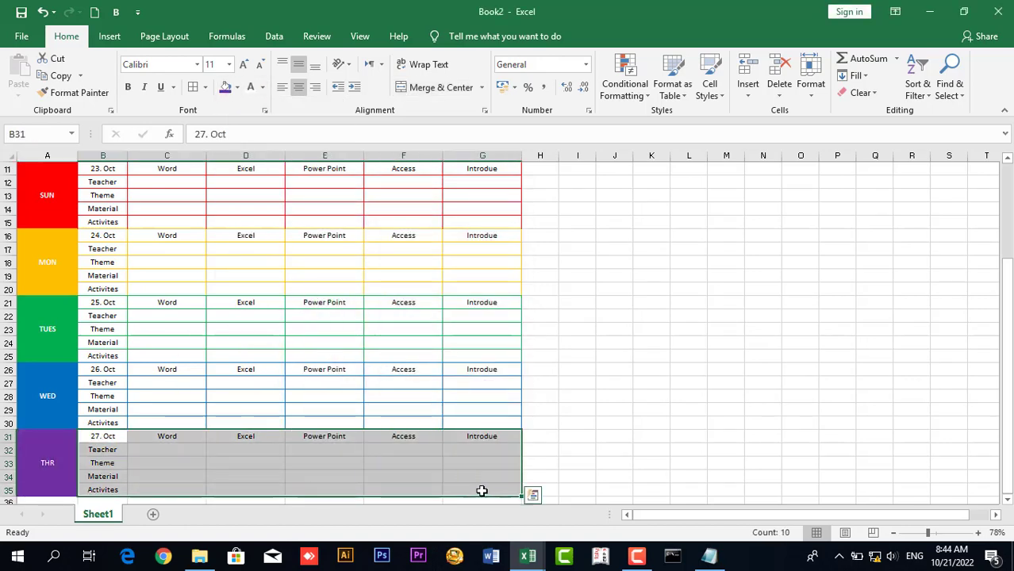
{"action": "left_click", "coordinate": [205, 87]}
{"action": "mouse_move", "coordinate": [283, 430]}
{"action": "left_click", "coordinate": [476, 482]}
{"action": "left_click", "coordinate": [193, 88]}
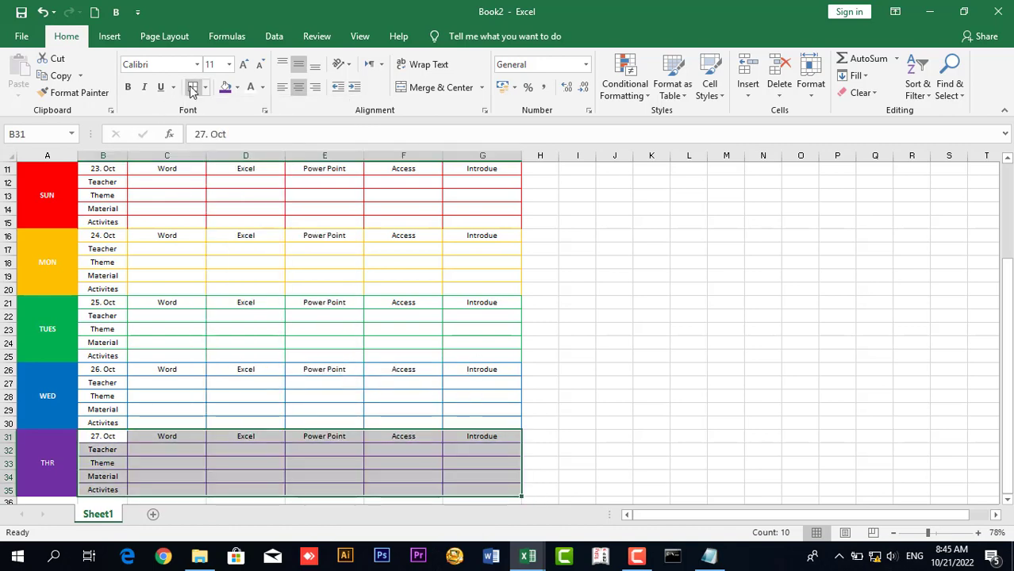
Step: Fill the SUN date row B11:G11 with a custom light tint of standard red
{"action": "scroll", "coordinate": [412, 219], "scroll_direction": "up", "scroll_amount": 2}
{"action": "left_click_drag", "start_coordinate": [102, 246], "coordinate": [481, 247]}
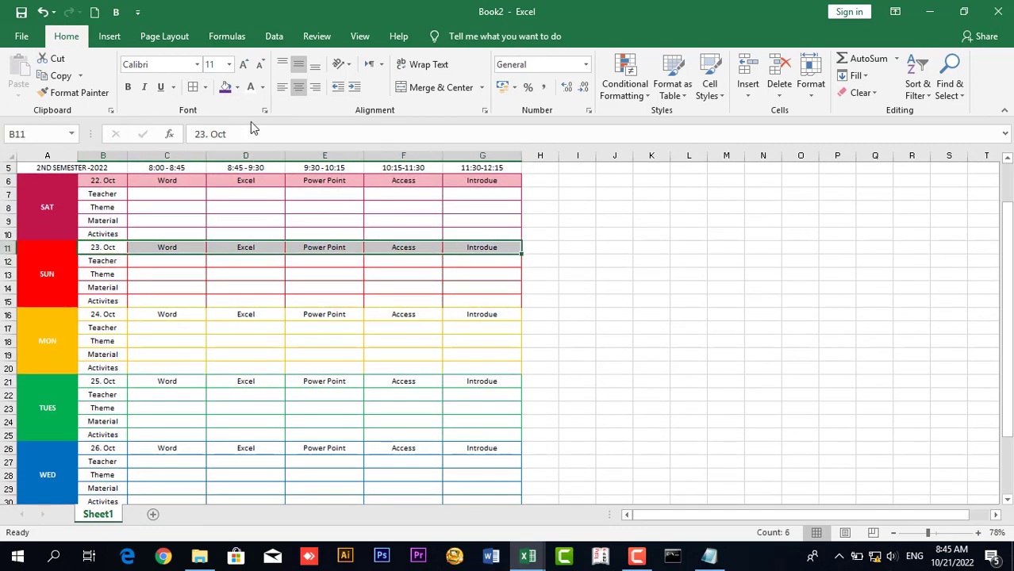
{"action": "left_click", "coordinate": [237, 88]}
{"action": "left_click", "coordinate": [236, 204]}
{"action": "left_click", "coordinate": [237, 87]}
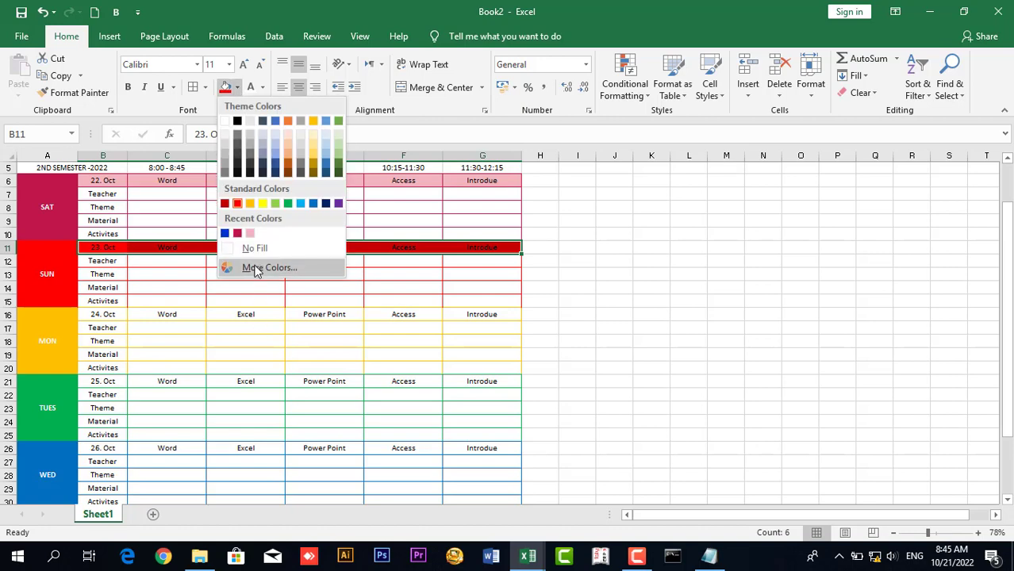
{"action": "left_click", "coordinate": [269, 267]}
{"action": "left_click", "coordinate": [358, 220]}
{"action": "left_click", "coordinate": [441, 265]}
{"action": "left_click", "coordinate": [491, 219]}
Step: Fill the MON date row B16:G16 with a custom light tint of standard orange
{"action": "left_click_drag", "start_coordinate": [103, 314], "coordinate": [451, 317]}
{"action": "left_click", "coordinate": [236, 88]}
{"action": "left_click", "coordinate": [249, 205]}
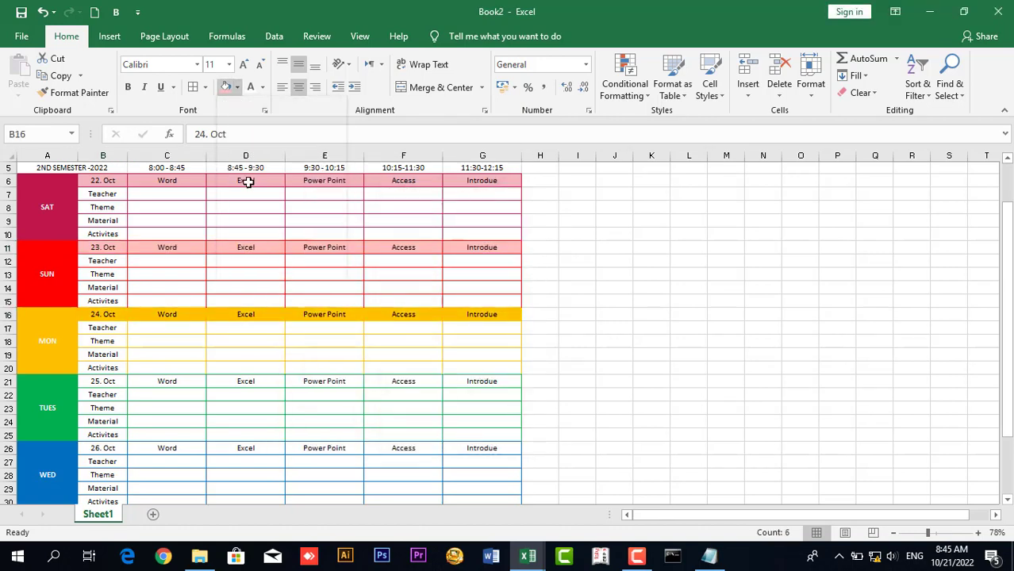
{"action": "left_click", "coordinate": [236, 88]}
{"action": "left_click", "coordinate": [249, 267]}
{"action": "left_click", "coordinate": [441, 269]}
{"action": "left_click", "coordinate": [491, 219]}
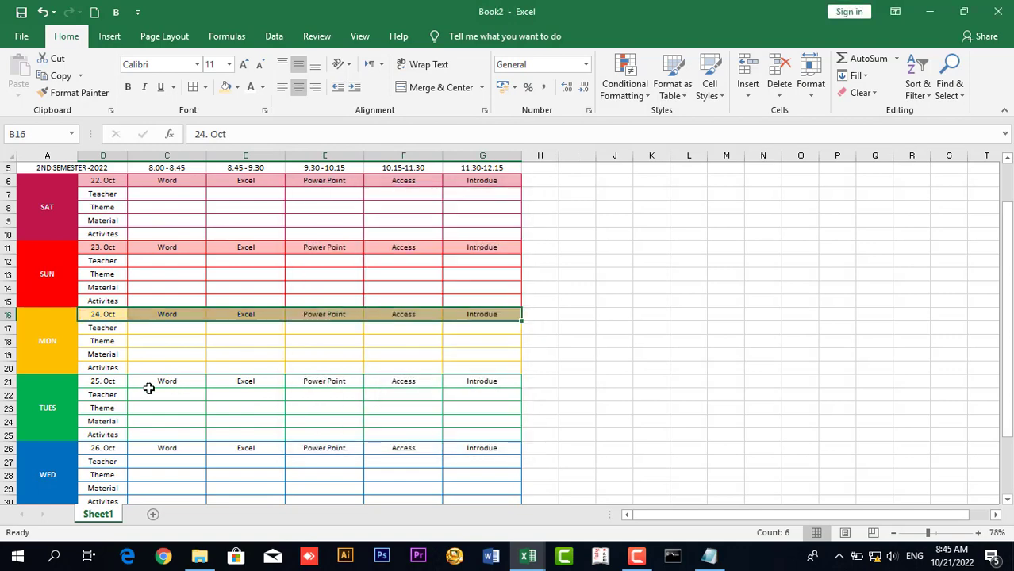
Step: Fill the TUES date row B21:G21 with a custom light tint of standard green
{"action": "left_click_drag", "start_coordinate": [103, 381], "coordinate": [476, 381]}
{"action": "left_click", "coordinate": [237, 87]}
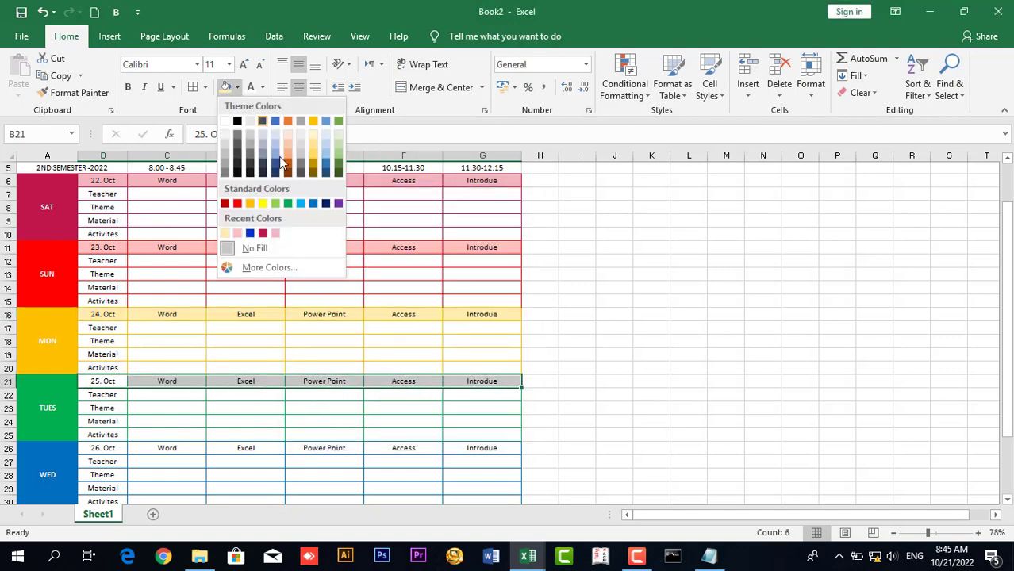
{"action": "left_click", "coordinate": [290, 205]}
{"action": "left_click", "coordinate": [236, 88]}
{"action": "left_click", "coordinate": [249, 267]}
{"action": "left_click", "coordinate": [441, 270]}
{"action": "left_click", "coordinate": [491, 219]}
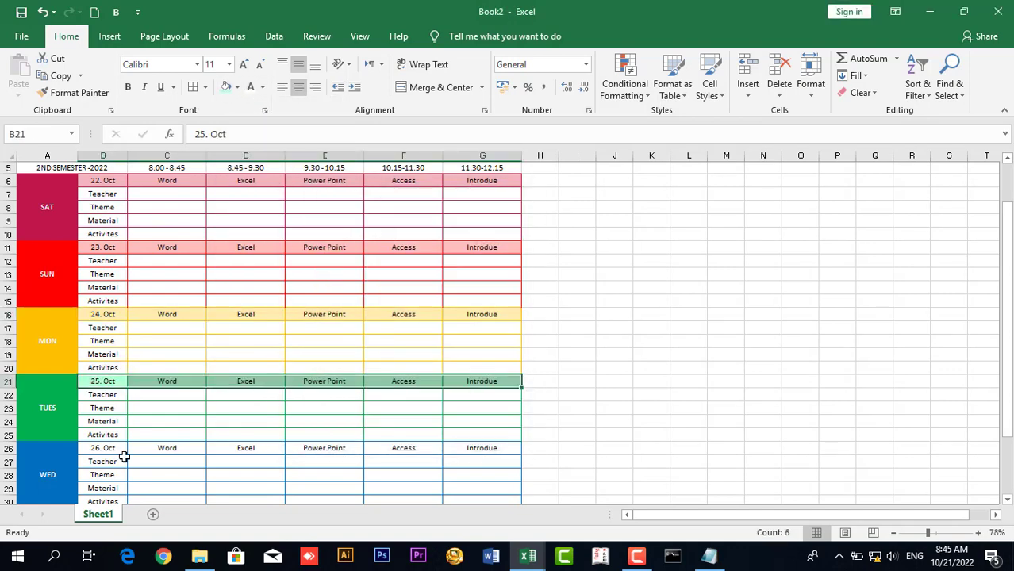
Step: Fill the WED date row B26:G26 with a custom light tint of standard blue
{"action": "left_click_drag", "start_coordinate": [103, 448], "coordinate": [480, 448]}
{"action": "left_click", "coordinate": [236, 87]}
{"action": "left_click", "coordinate": [311, 205]}
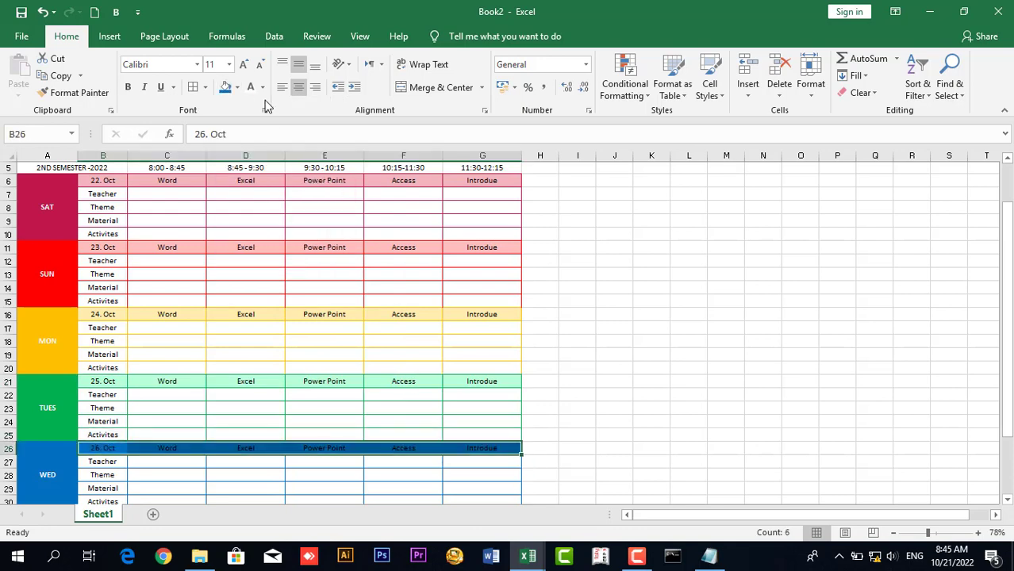
{"action": "left_click", "coordinate": [237, 88]}
{"action": "left_click", "coordinate": [254, 267]}
{"action": "left_click", "coordinate": [443, 266]}
{"action": "left_click", "coordinate": [494, 220]}
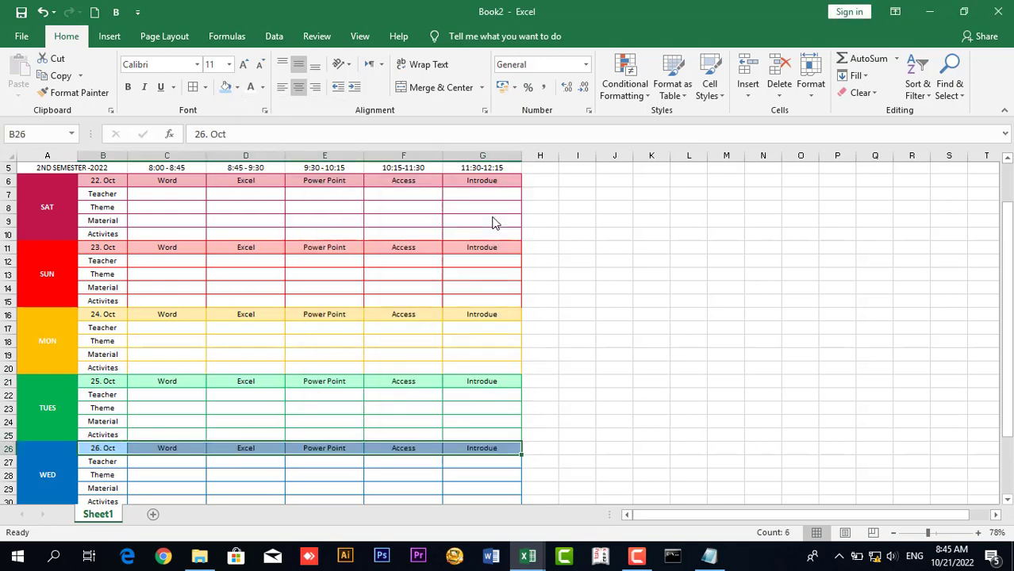
Step: Fill the THR date row B31:G31 with a custom light purple of RGB 211, 181, 233
{"action": "left_click_drag", "start_coordinate": [1007, 251], "coordinate": [1007, 309]}
{"action": "left_click_drag", "start_coordinate": [117, 436], "coordinate": [482, 438]}
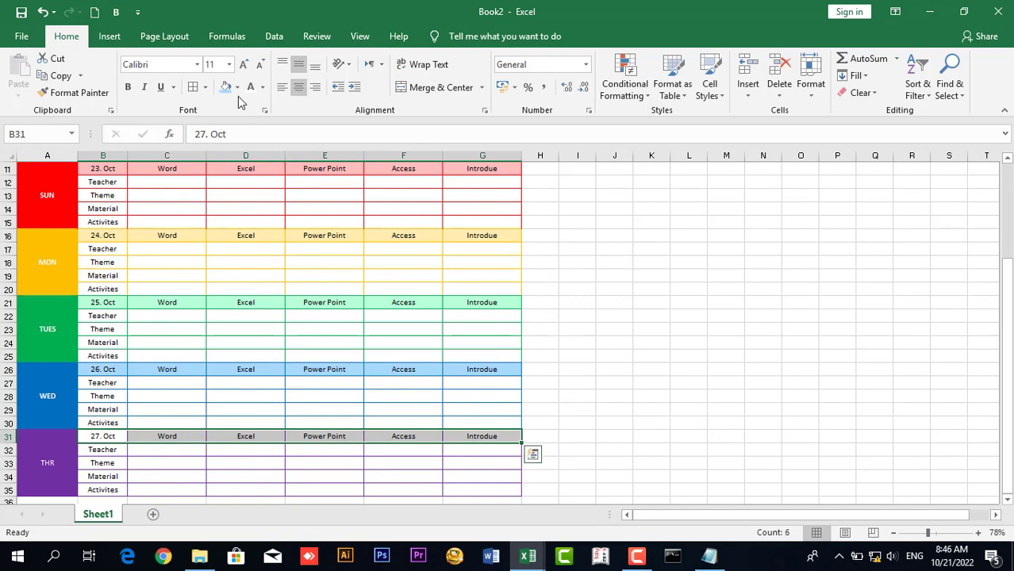
{"action": "left_click", "coordinate": [237, 87]}
{"action": "left_click", "coordinate": [338, 203]}
{"action": "left_click", "coordinate": [237, 87]}
{"action": "left_click", "coordinate": [254, 267]}
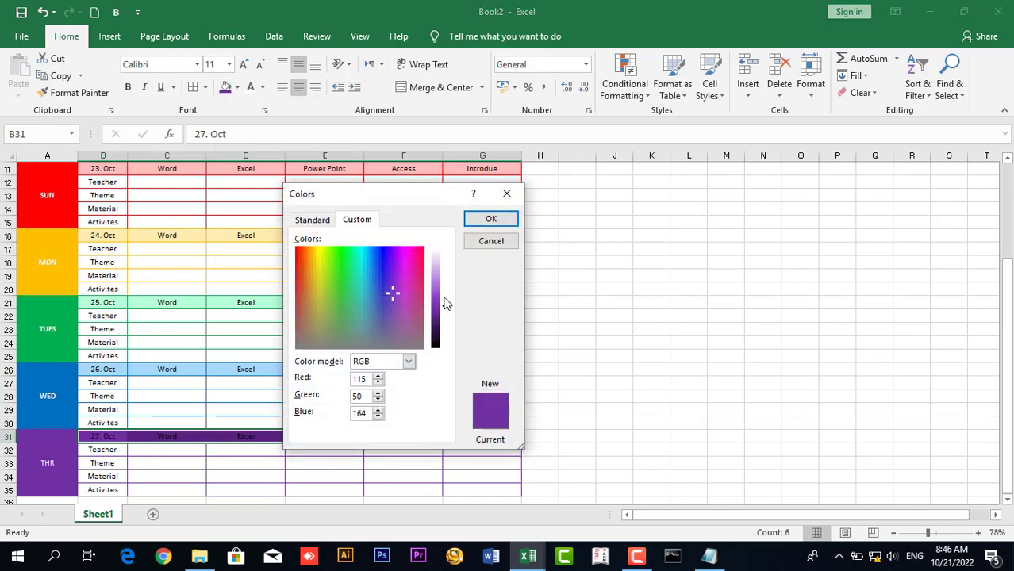
{"action": "left_click_drag", "start_coordinate": [445, 299], "coordinate": [445, 272]}
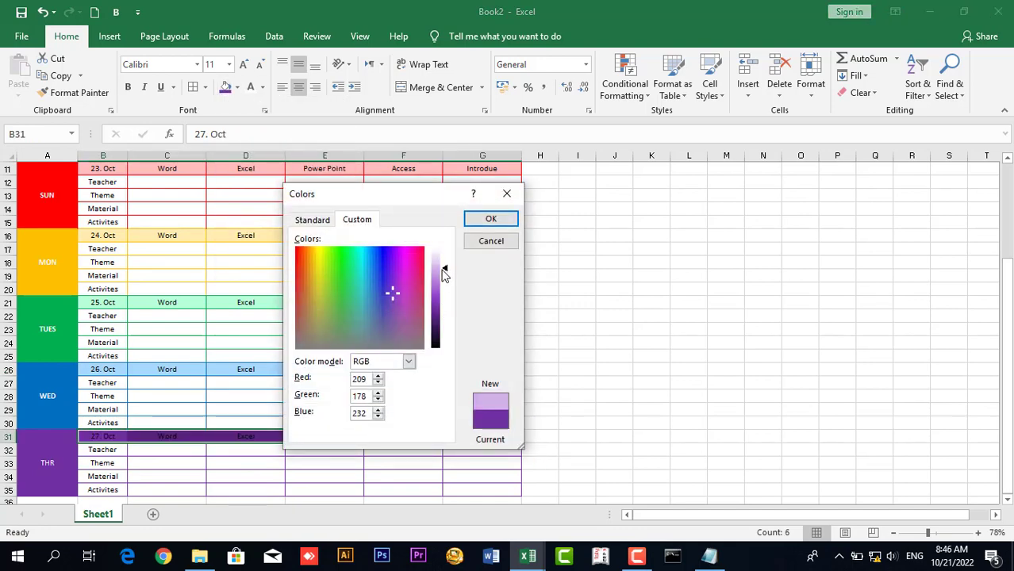
{"action": "mouse_move", "coordinate": [445, 275]}
{"action": "left_mouse_down"}
{"action": "mouse_move", "coordinate": [442, 284]}
{"action": "mouse_move", "coordinate": [442, 261]}
{"action": "mouse_move", "coordinate": [444, 272]}
{"action": "left_mouse_up"}
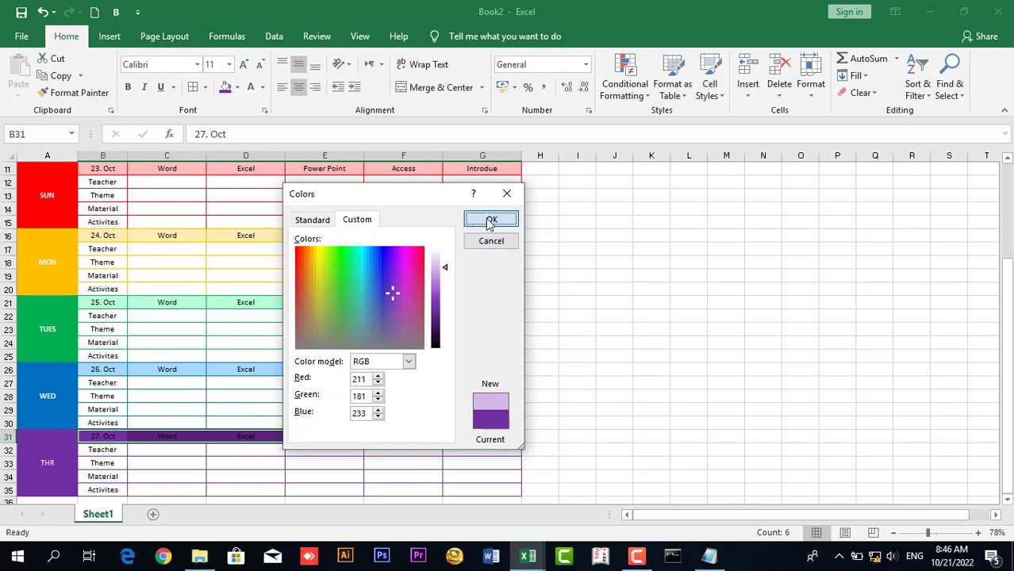
{"action": "left_click", "coordinate": [491, 219]}
{"action": "left_click", "coordinate": [357, 328]}
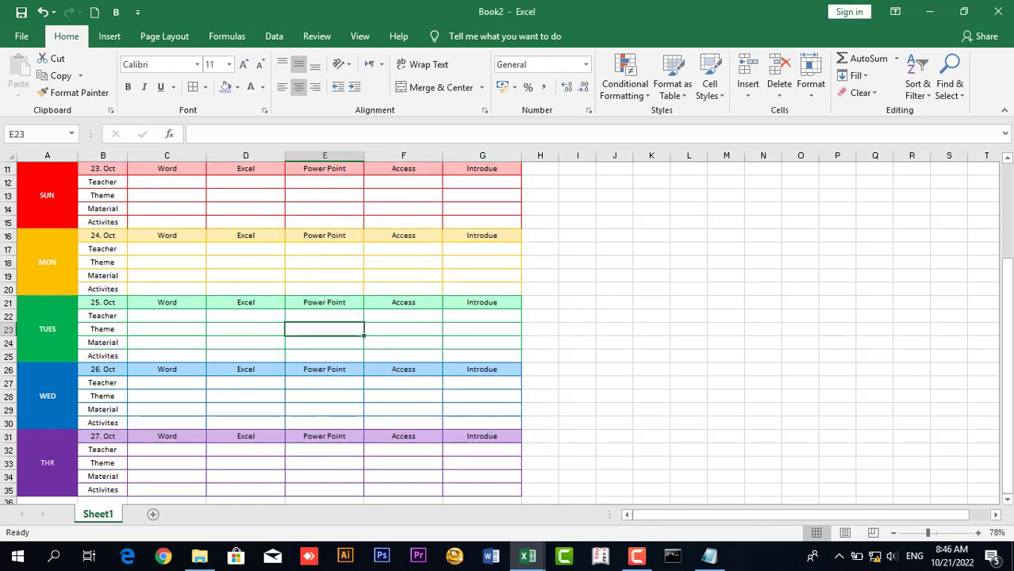
Step: Open the print settings and set the paper size to A4 with narrow margins
{"action": "left_click_drag", "start_coordinate": [1006, 373], "coordinate": [1006, 268]}
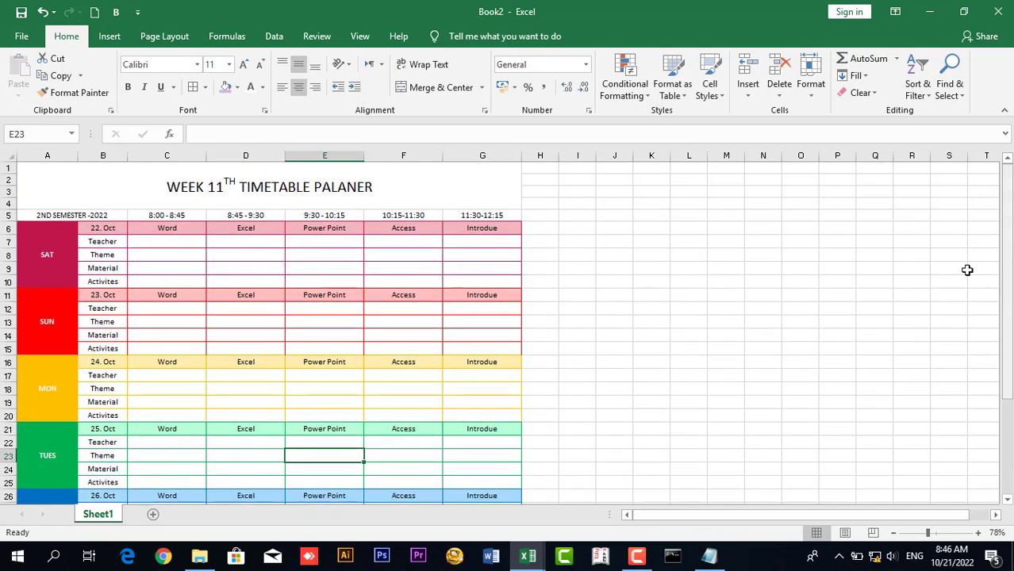
{"action": "key", "text": "ctrl+p"}
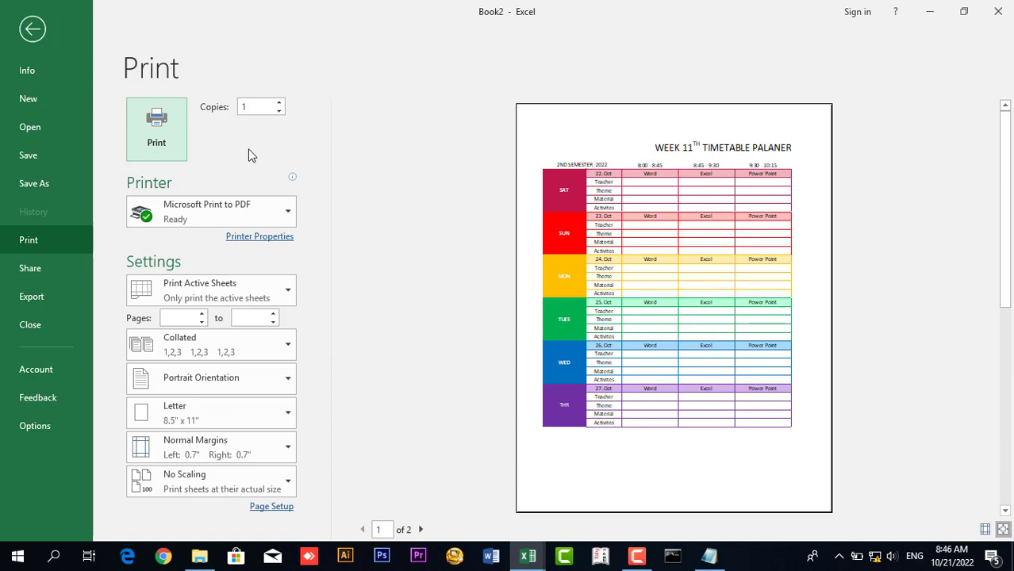
{"action": "left_click", "coordinate": [258, 418]}
{"action": "left_click", "coordinate": [214, 258]}
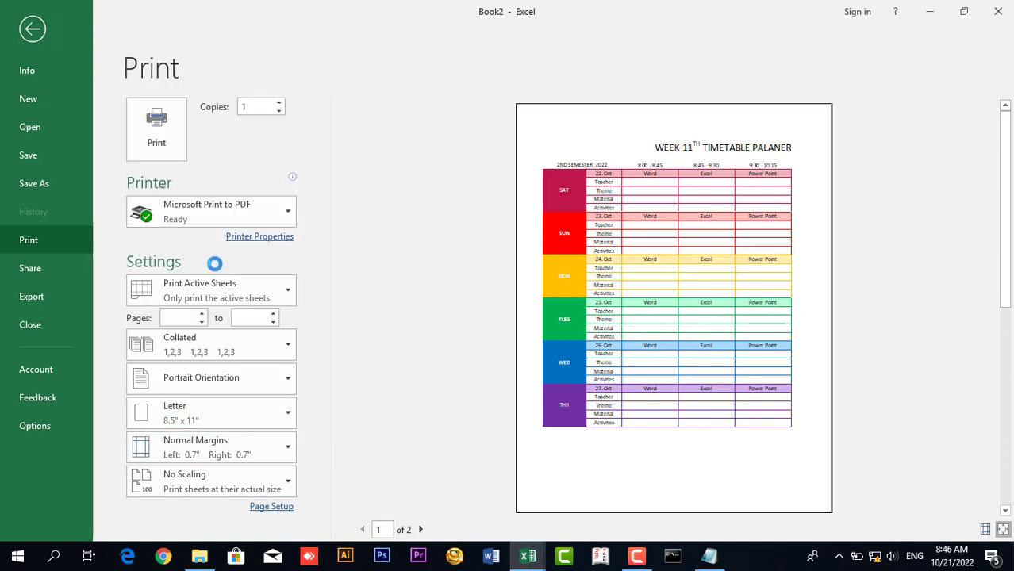
{"action": "left_click", "coordinate": [277, 451]}
{"action": "left_click", "coordinate": [235, 384]}
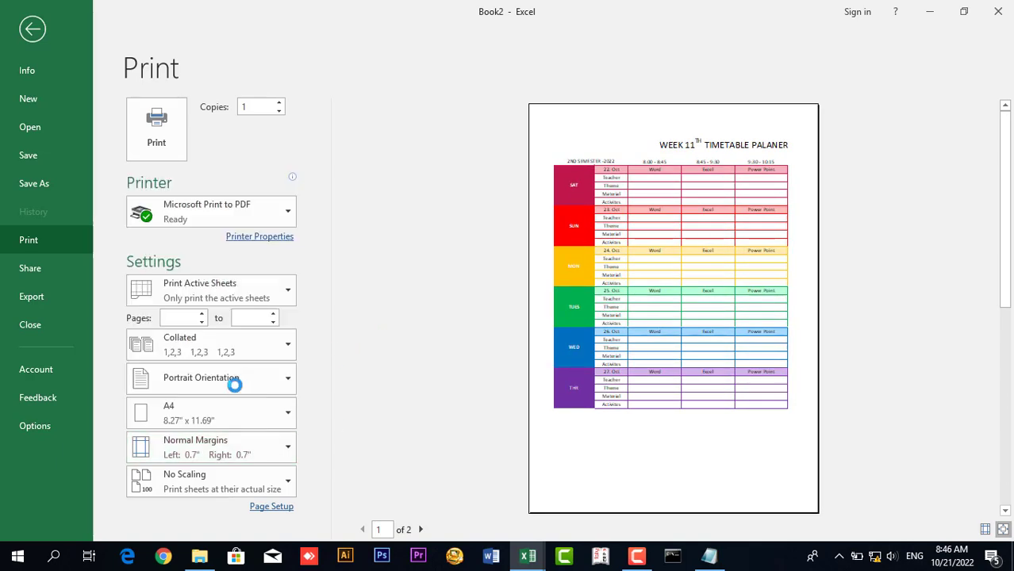
Step: Scale the printout to fit the sheet on one page in landscape orientation
{"action": "left_click", "coordinate": [264, 486]}
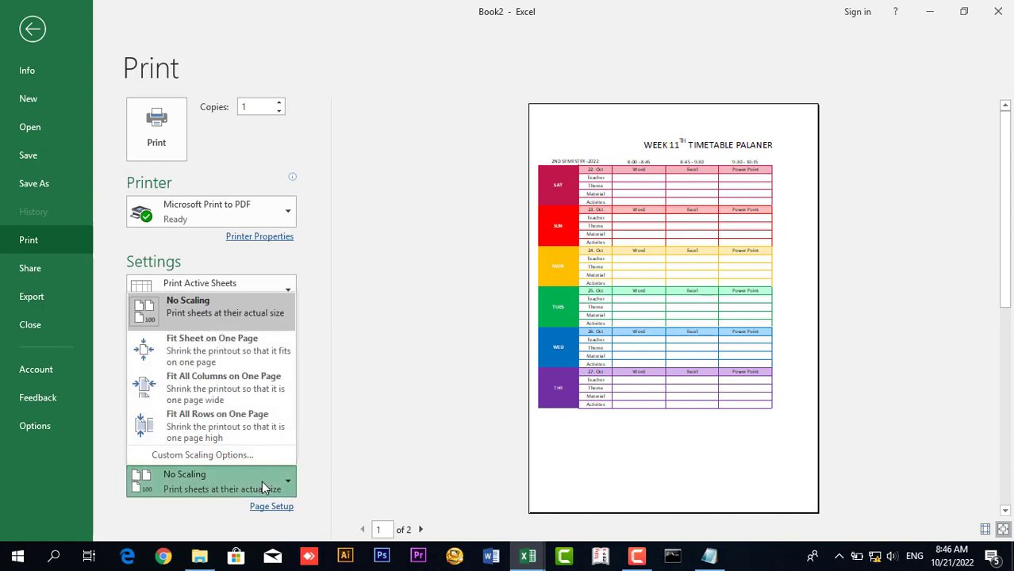
{"action": "left_click", "coordinate": [237, 361]}
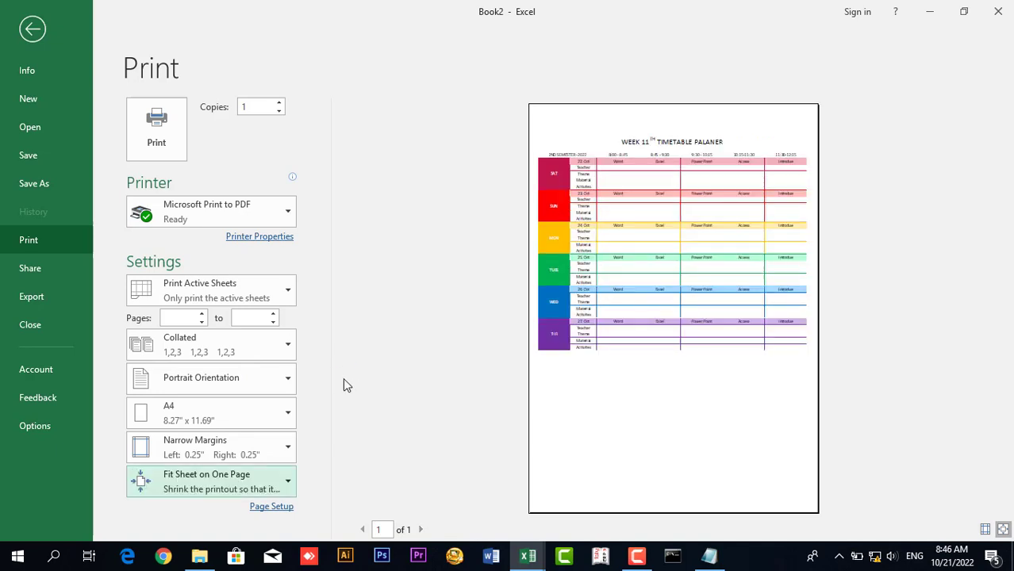
{"action": "left_click", "coordinate": [270, 379]}
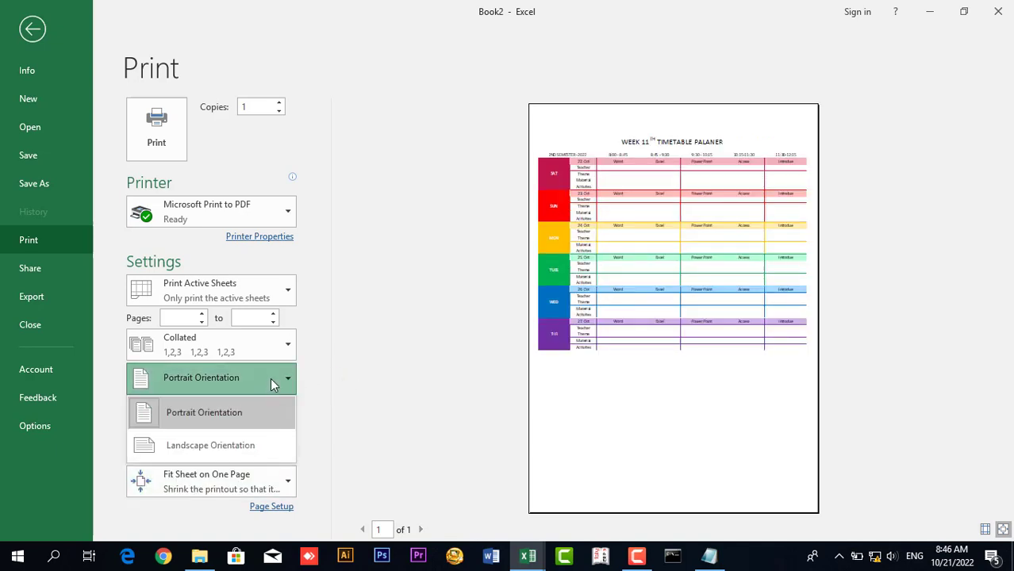
{"action": "left_click", "coordinate": [262, 447]}
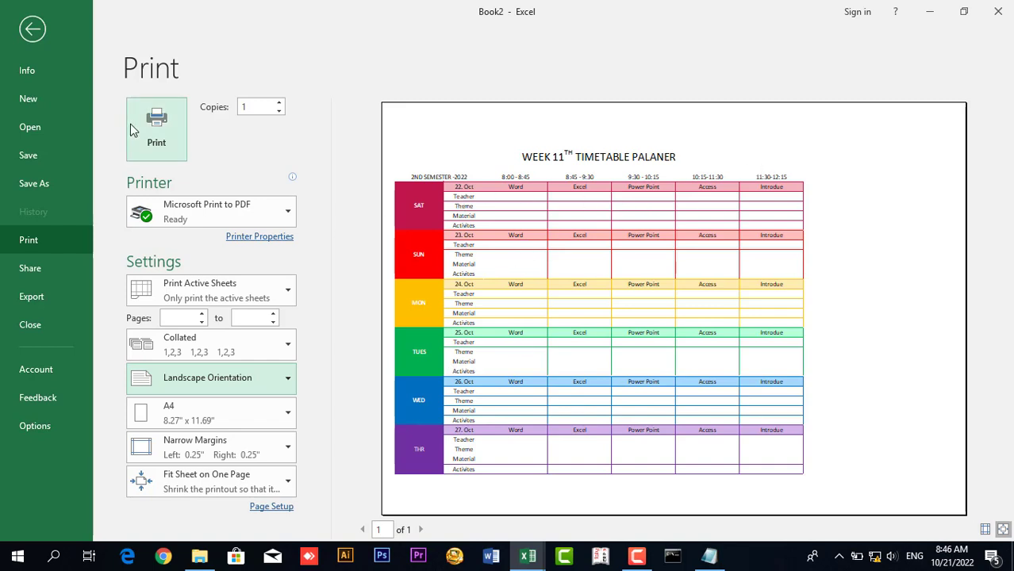
Step: Using the margin guides in the print preview, reduce the bottom and top margins and slightly widen column B
{"action": "left_click", "coordinate": [985, 531]}
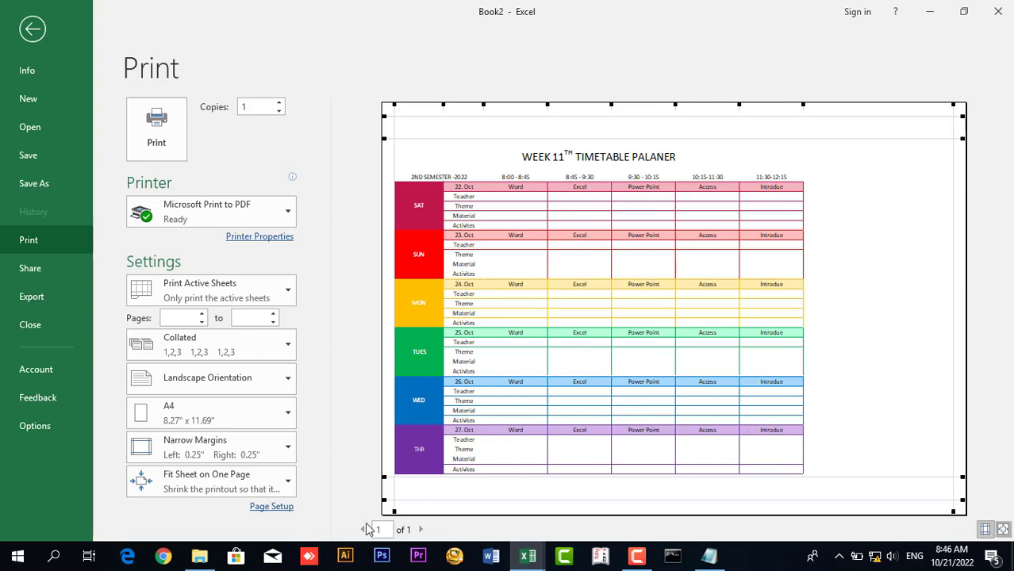
{"action": "left_click_drag", "start_coordinate": [385, 479], "coordinate": [384, 498]}
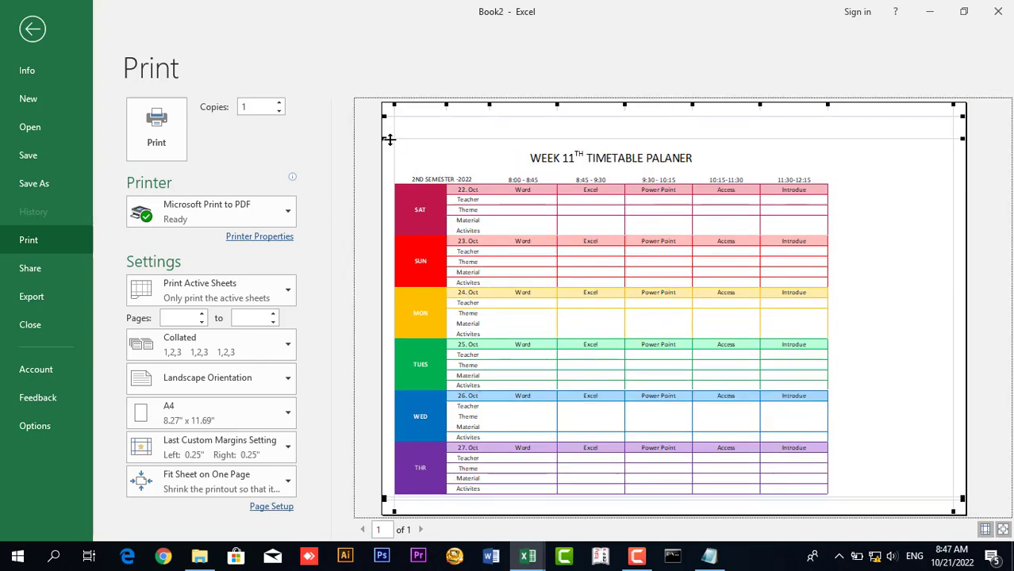
{"action": "mouse_move", "coordinate": [389, 138]}
{"action": "left_mouse_down"}
{"action": "mouse_move", "coordinate": [385, 108]}
{"action": "mouse_move", "coordinate": [385, 119]}
{"action": "left_mouse_up"}
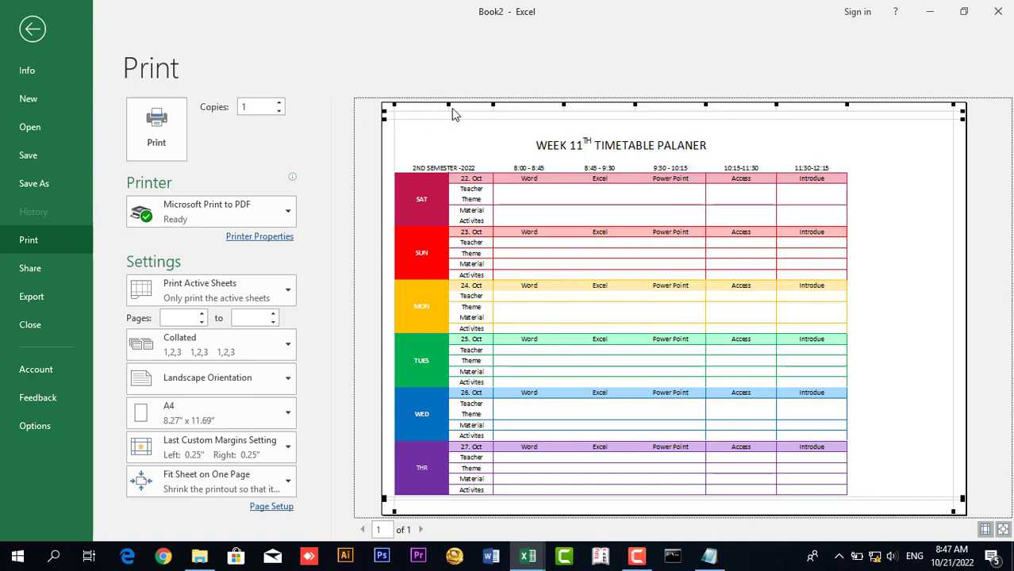
{"action": "left_click_drag", "start_coordinate": [494, 101], "coordinate": [508, 106]}
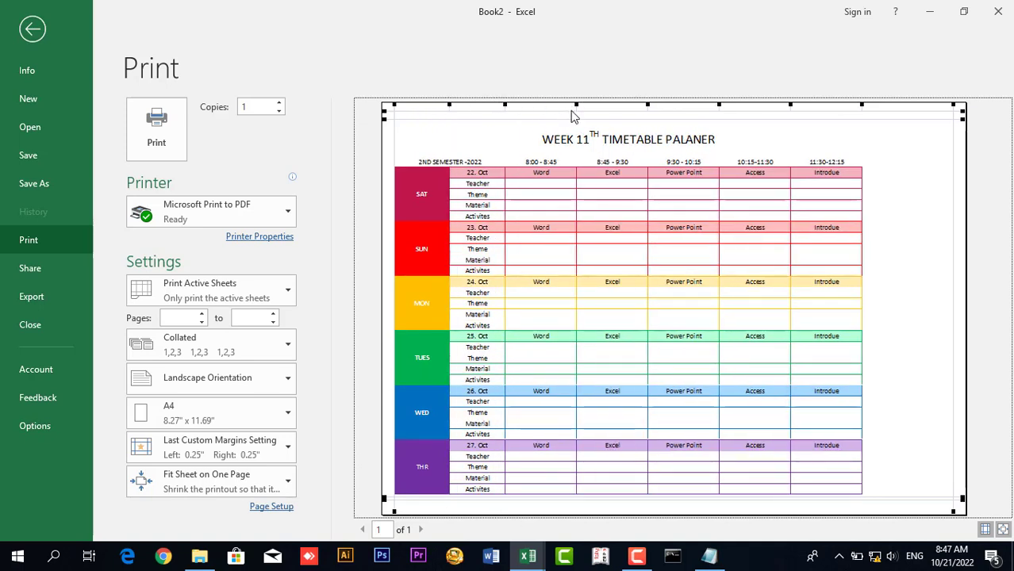
Step: Widen columns C through G equally on the sheet and reopen the print preview
{"action": "left_click", "coordinate": [32, 28]}
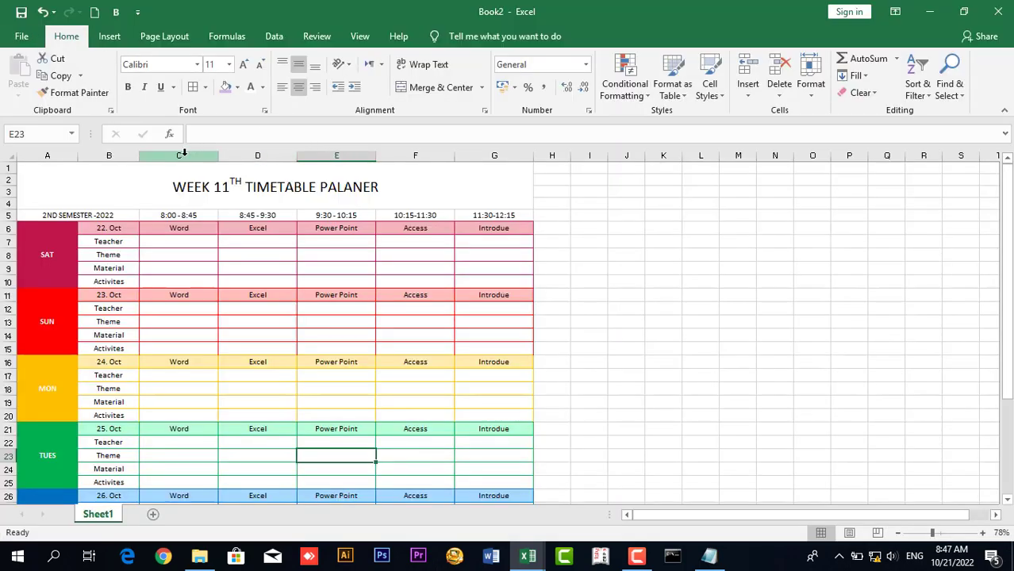
{"action": "mouse_move", "coordinate": [191, 155]}
{"action": "left_mouse_down"}
{"action": "mouse_move", "coordinate": [374, 170]}
{"action": "mouse_move", "coordinate": [527, 150]}
{"action": "mouse_move", "coordinate": [549, 160]}
{"action": "left_mouse_up"}
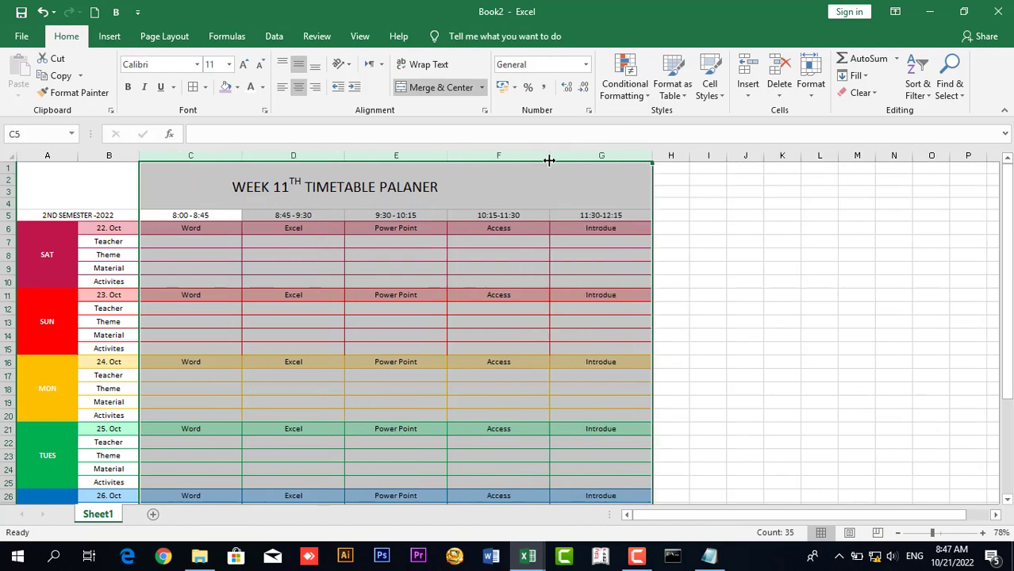
{"action": "left_click", "coordinate": [418, 260]}
{"action": "key", "text": "ctrl+p"}
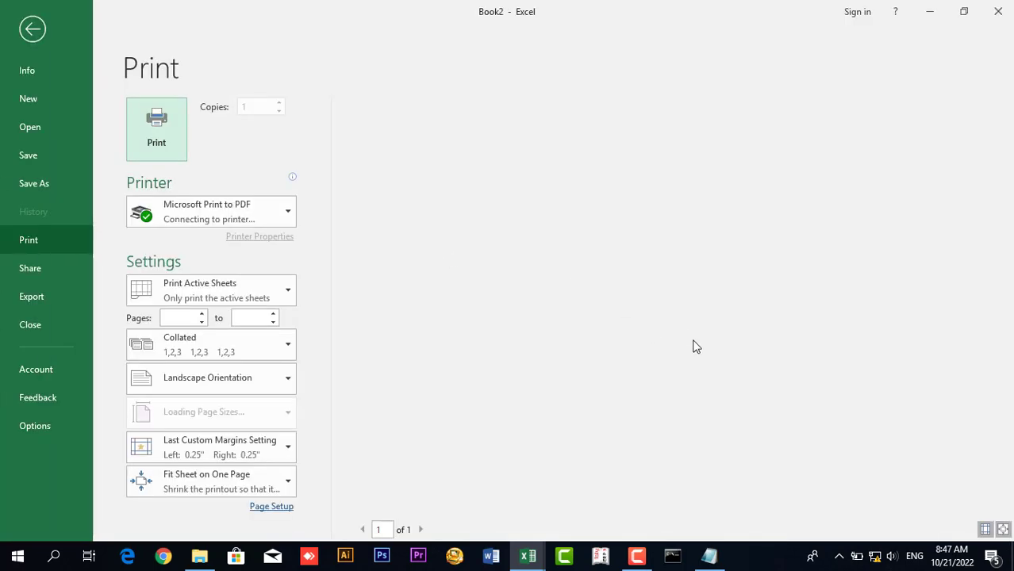